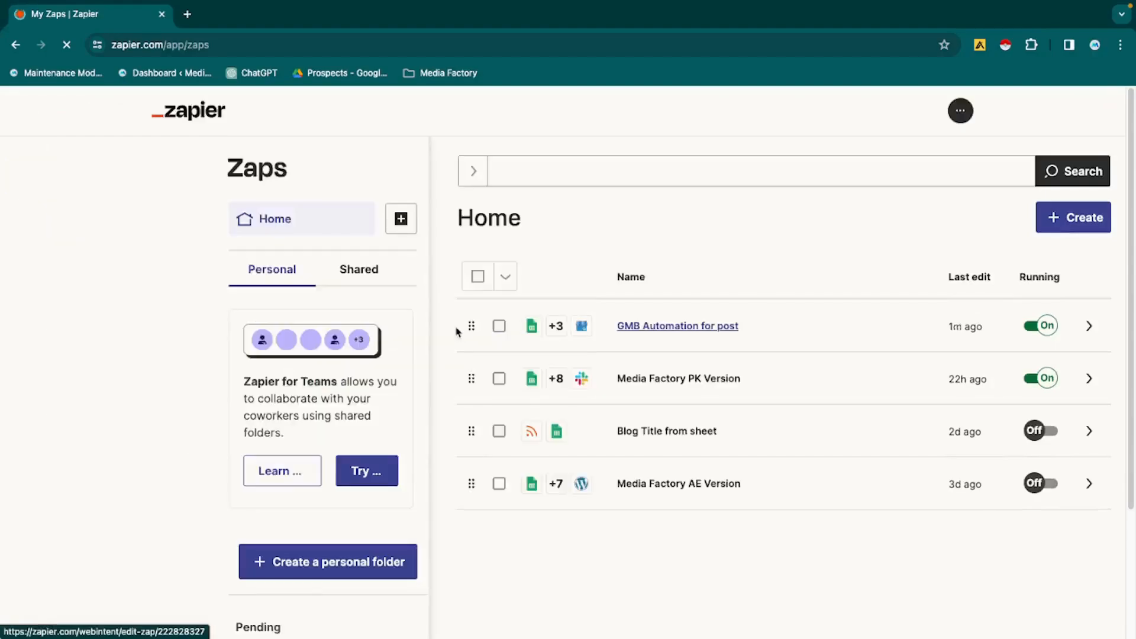
- Open the existing draft of the "GMB Automation for post" Zap for editing and open its Google Sheets trigger
click(653, 336)
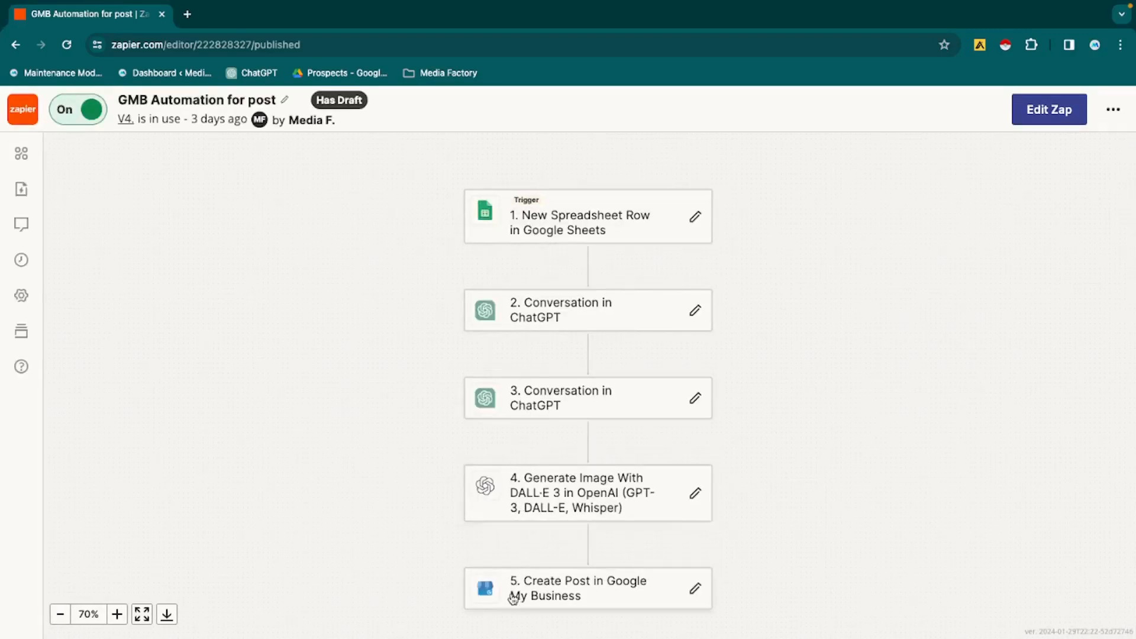
scroll(513, 599, down, 1)
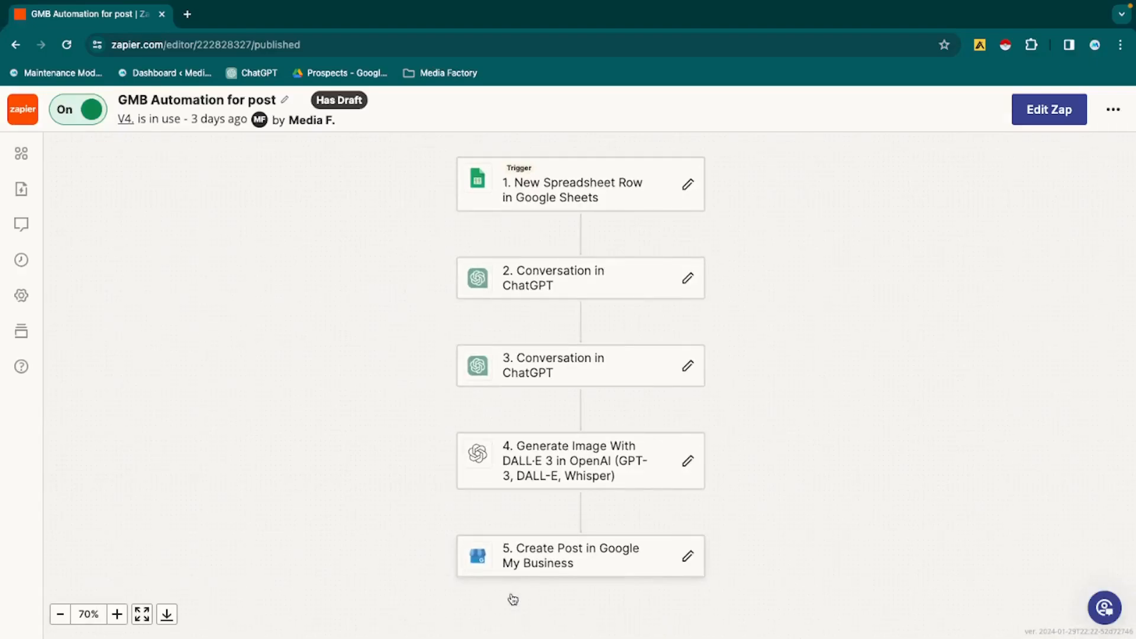
click(1044, 123)
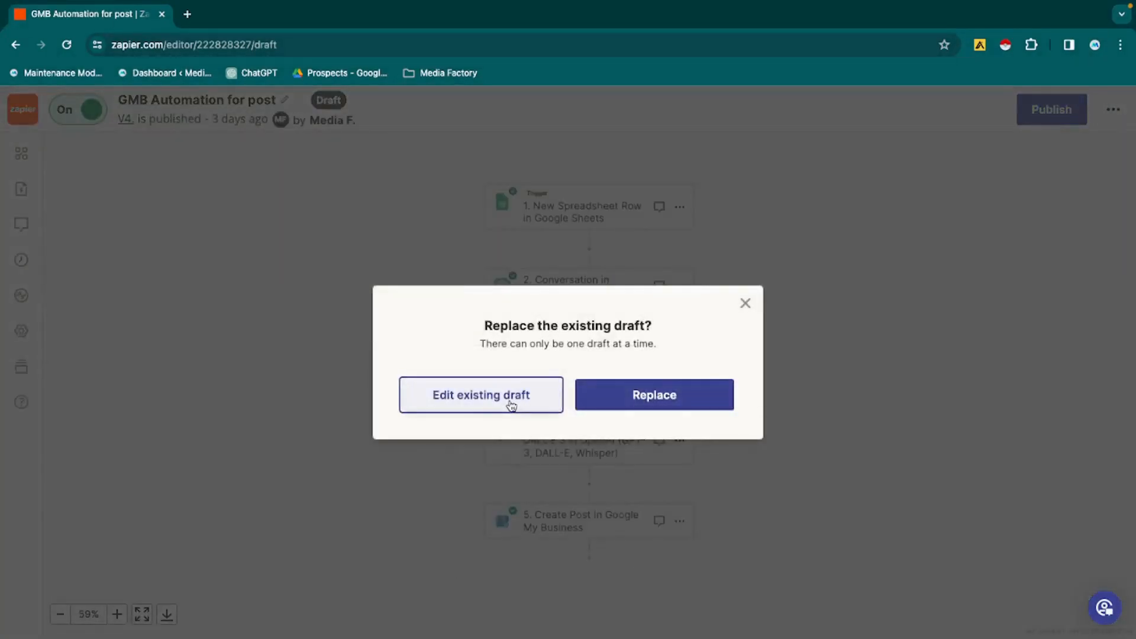
click(511, 406)
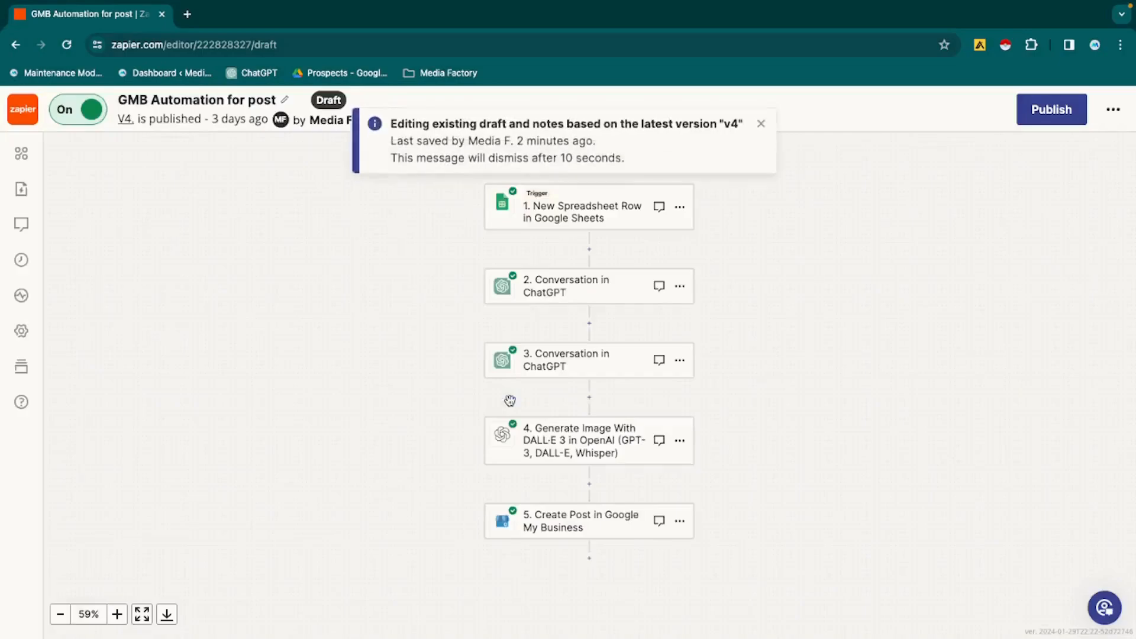
click(587, 204)
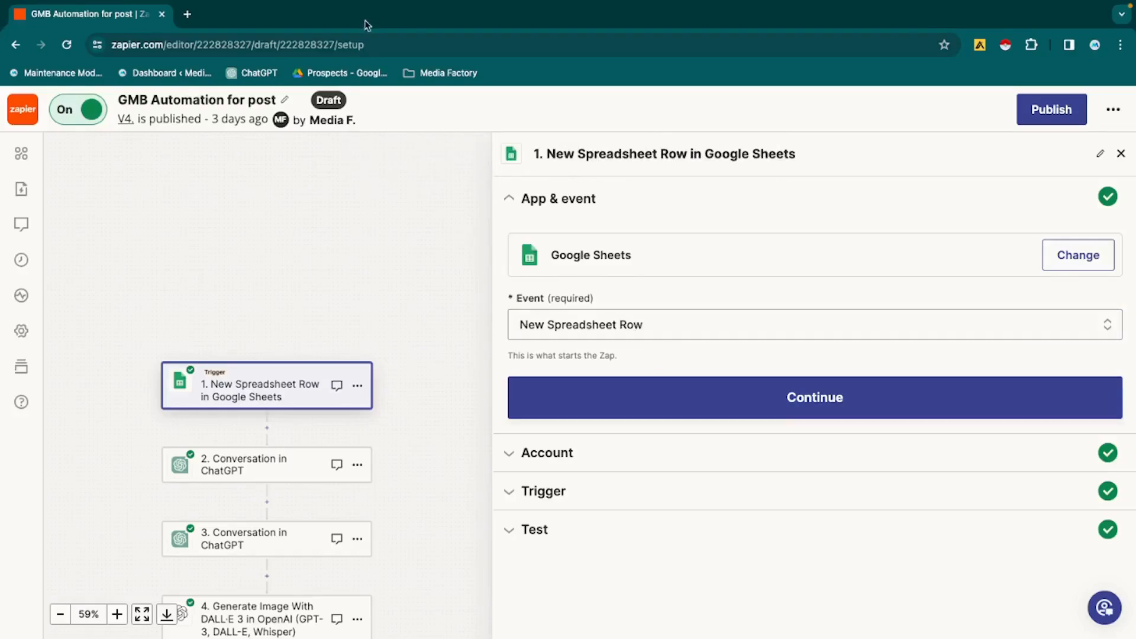
- Search for "google drive" in a new browser tab, go to the Drive home page and close the leftover promotional page
click(187, 14)
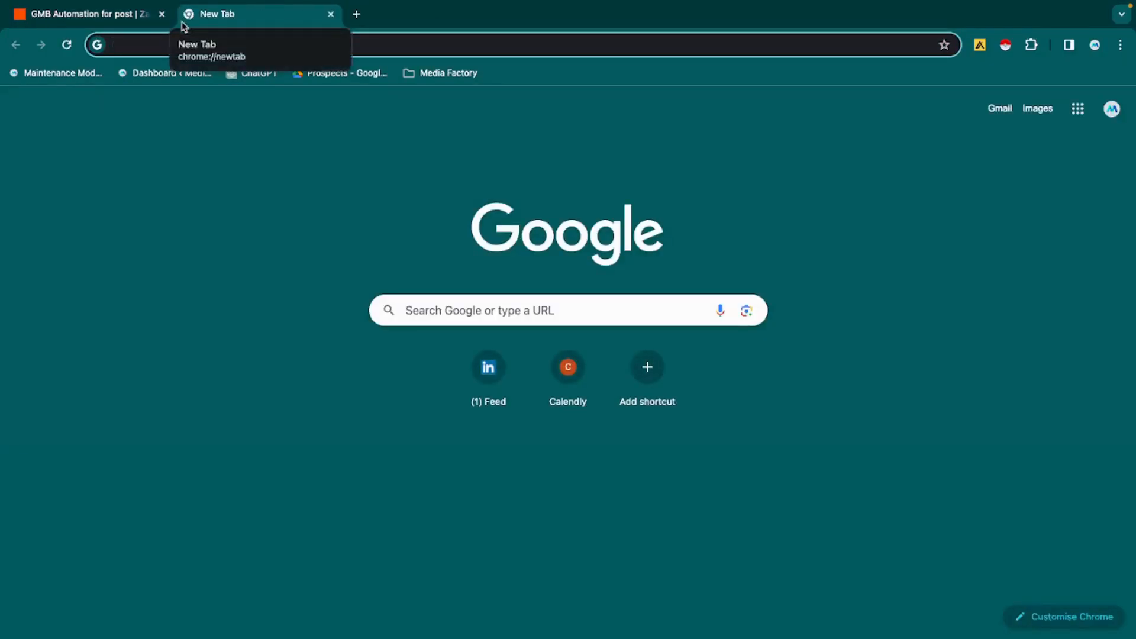
text(g)
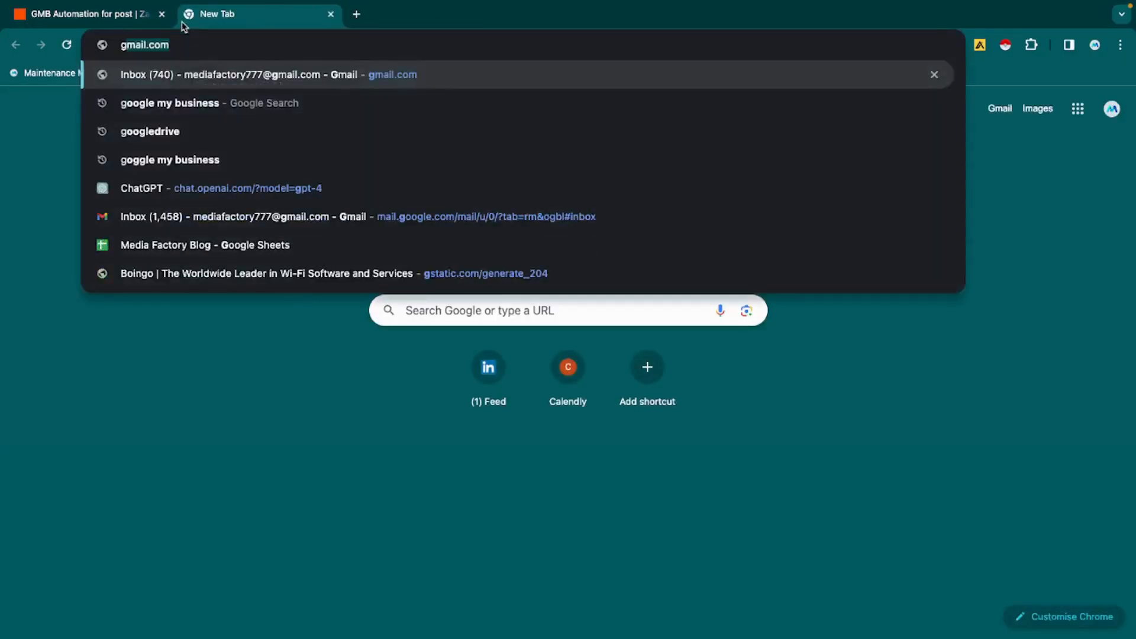
text(oogle drive)
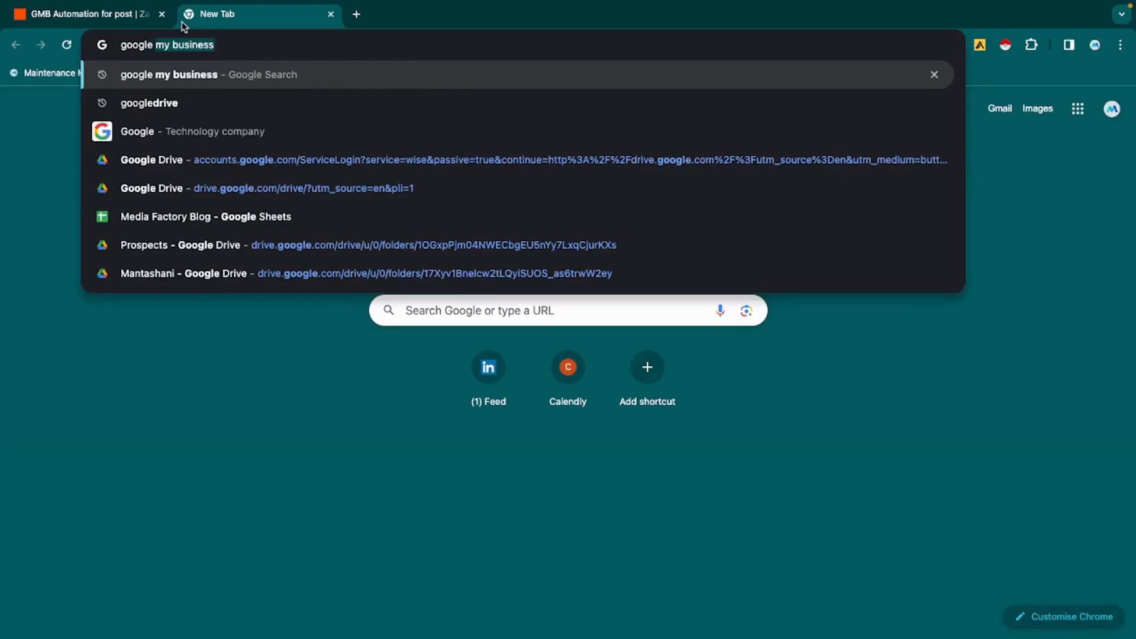
key(Return)
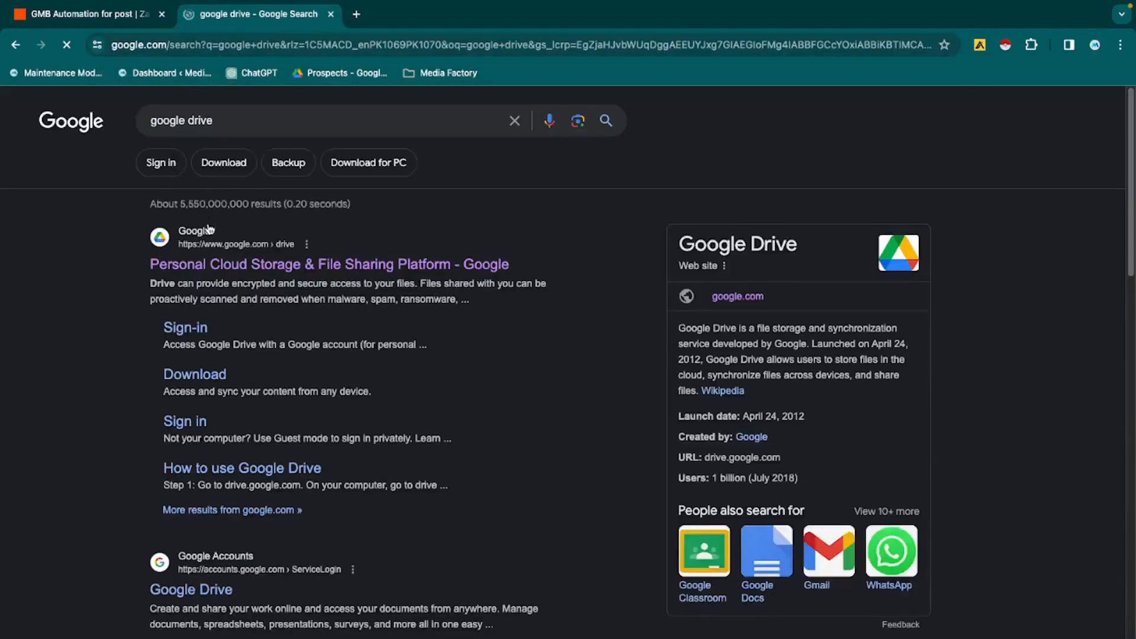
click(209, 264)
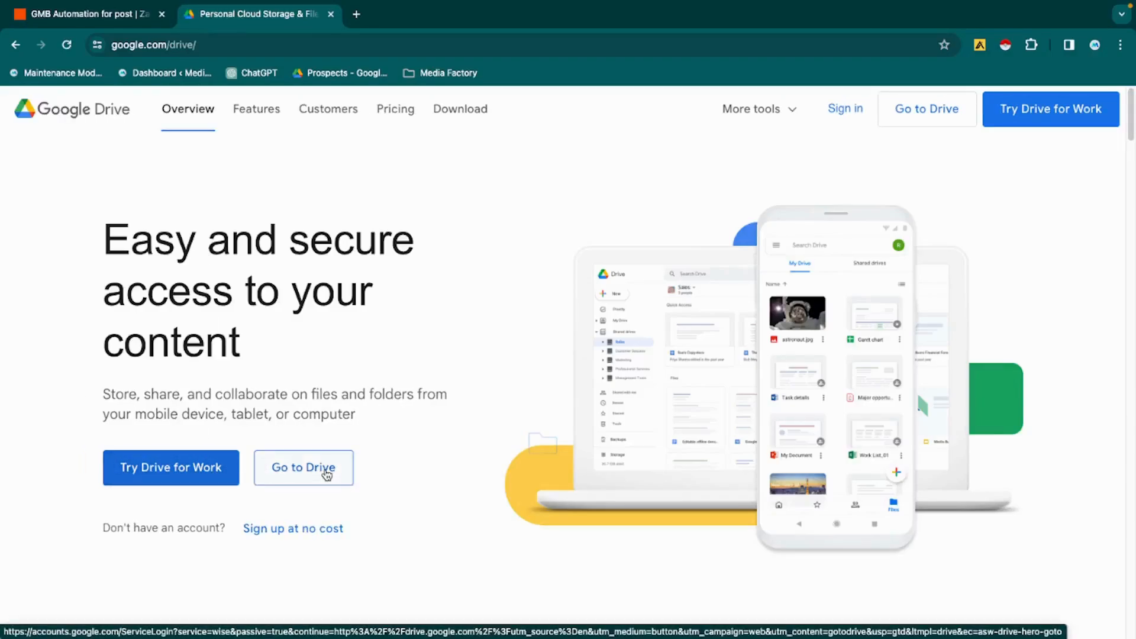
click(326, 474)
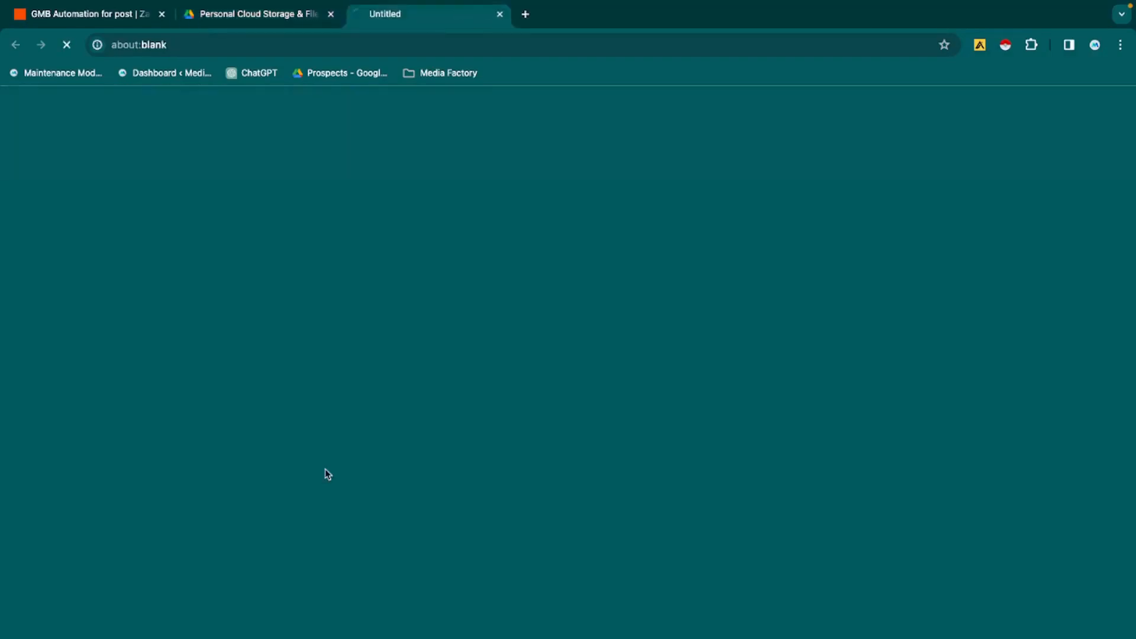
click(331, 14)
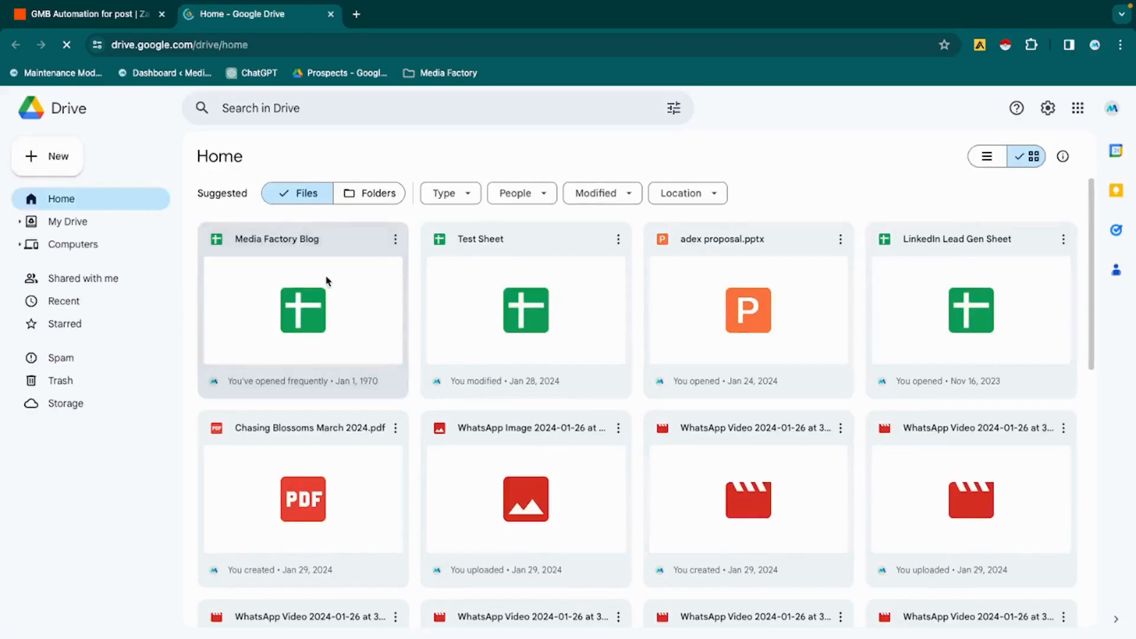
- Open the Media Factory Blog spreadsheet and review its blog titles and status checkboxes down to the last filled row
double_click(326, 281)
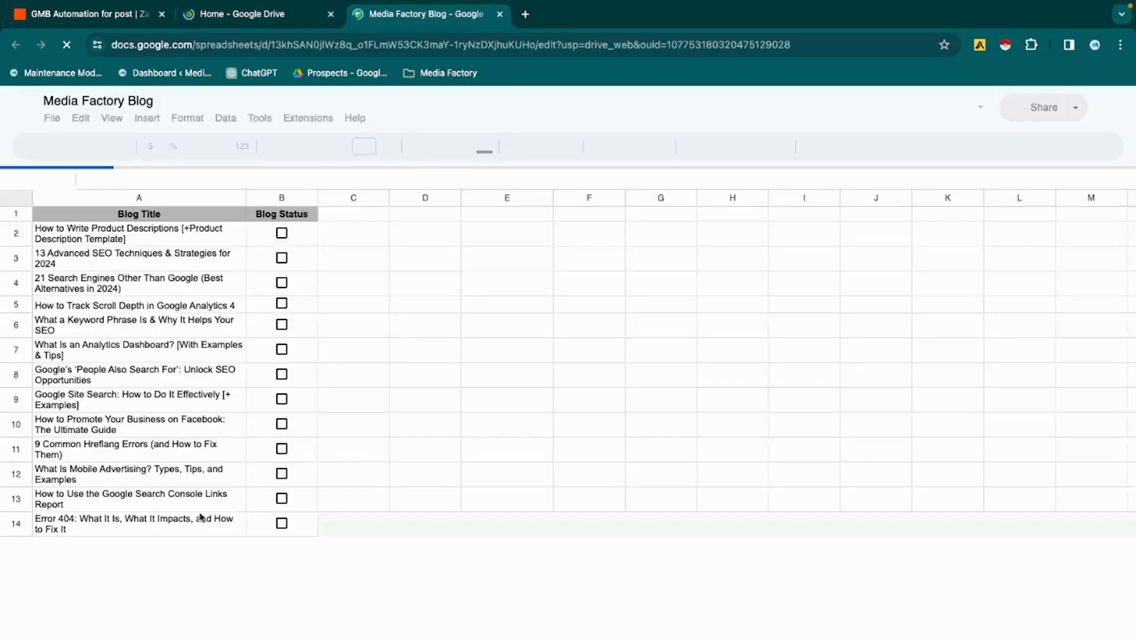
scroll(195, 533, down, 5)
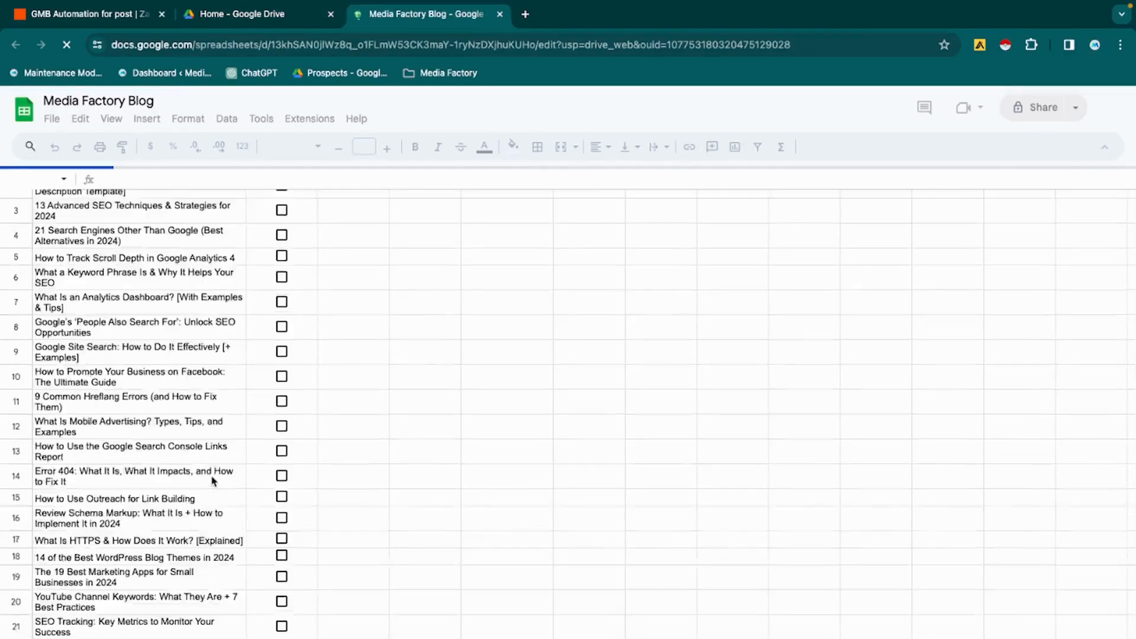
scroll(212, 480, down, 10)
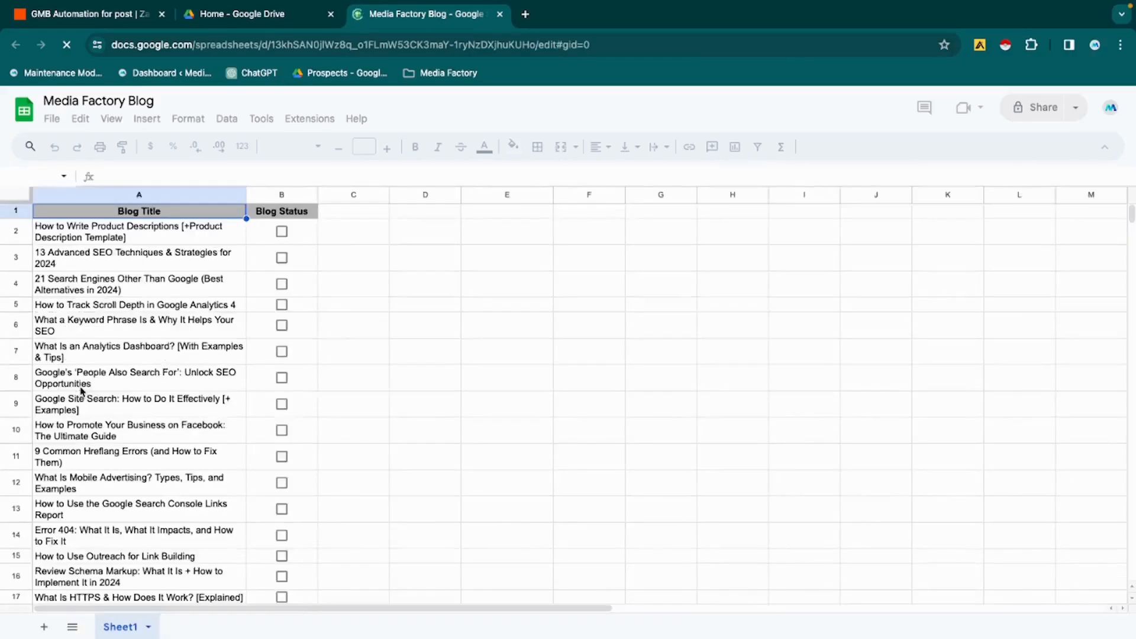
scroll(138, 447, down, 5)
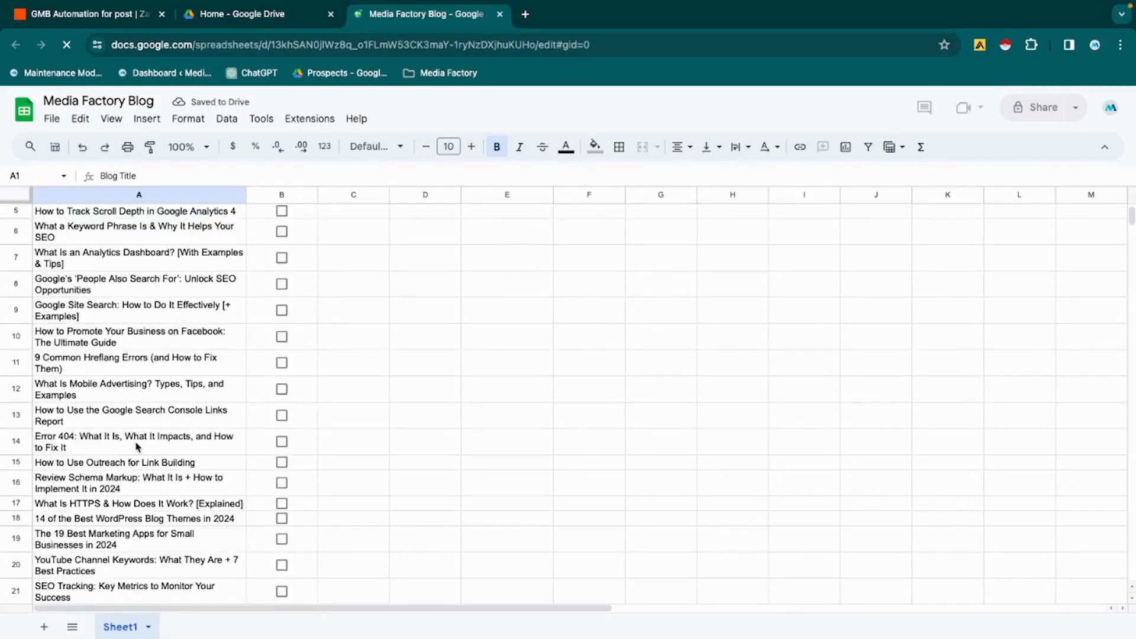
scroll(137, 446, down, 4)
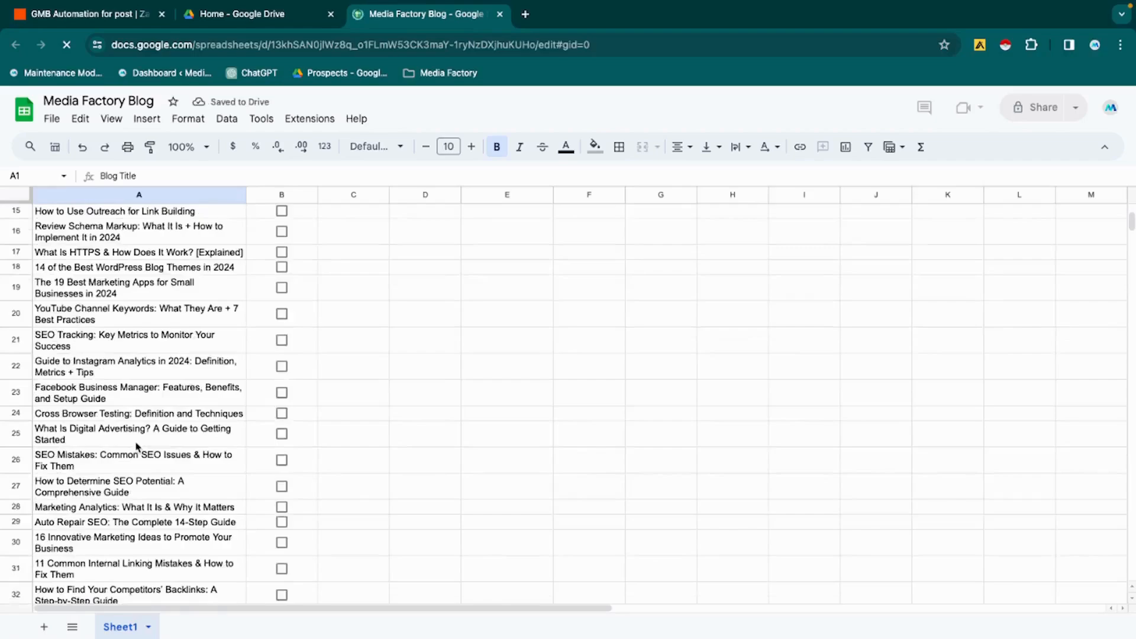
scroll(137, 446, down, 2)
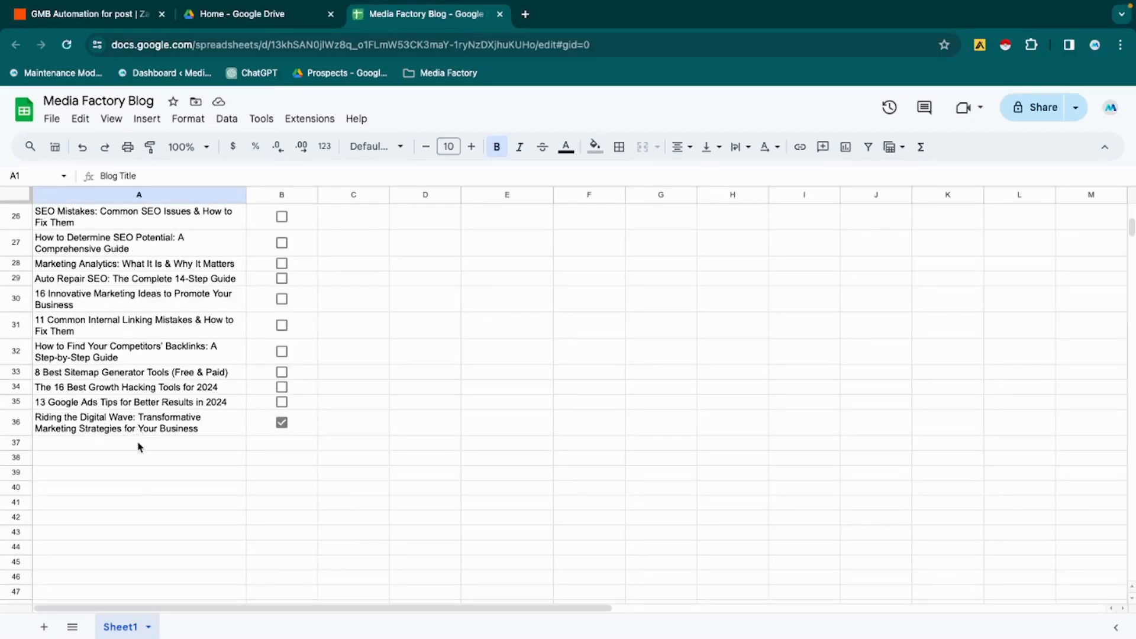
- Return to the Zap and advance the Google Sheets trigger through its event, account and spreadsheet settings to the test records
click(126, 23)
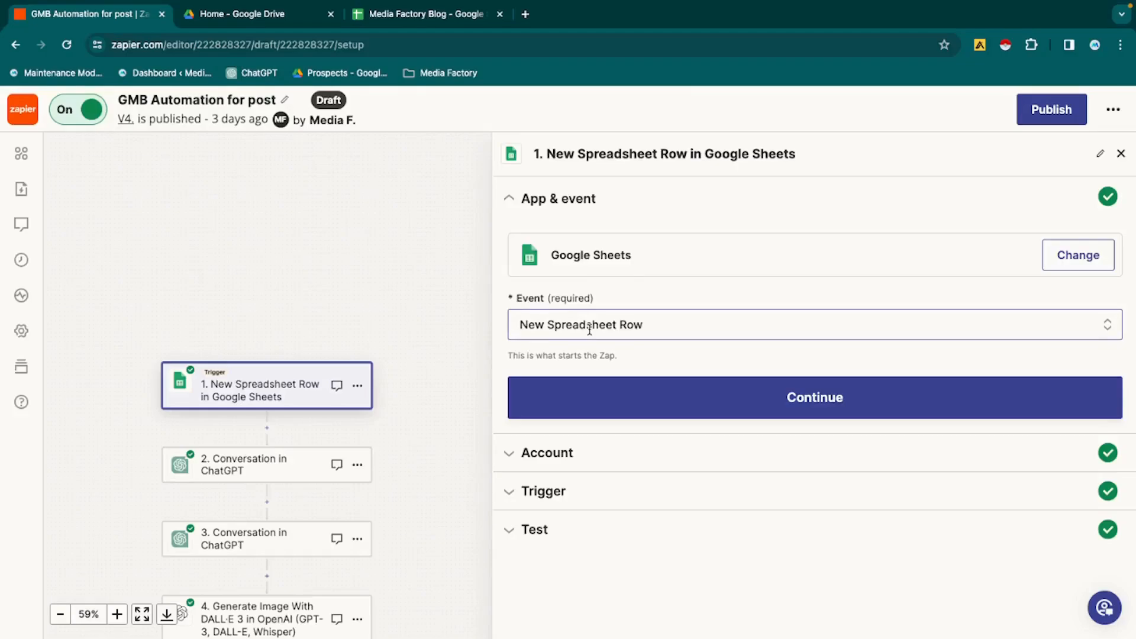
click(616, 409)
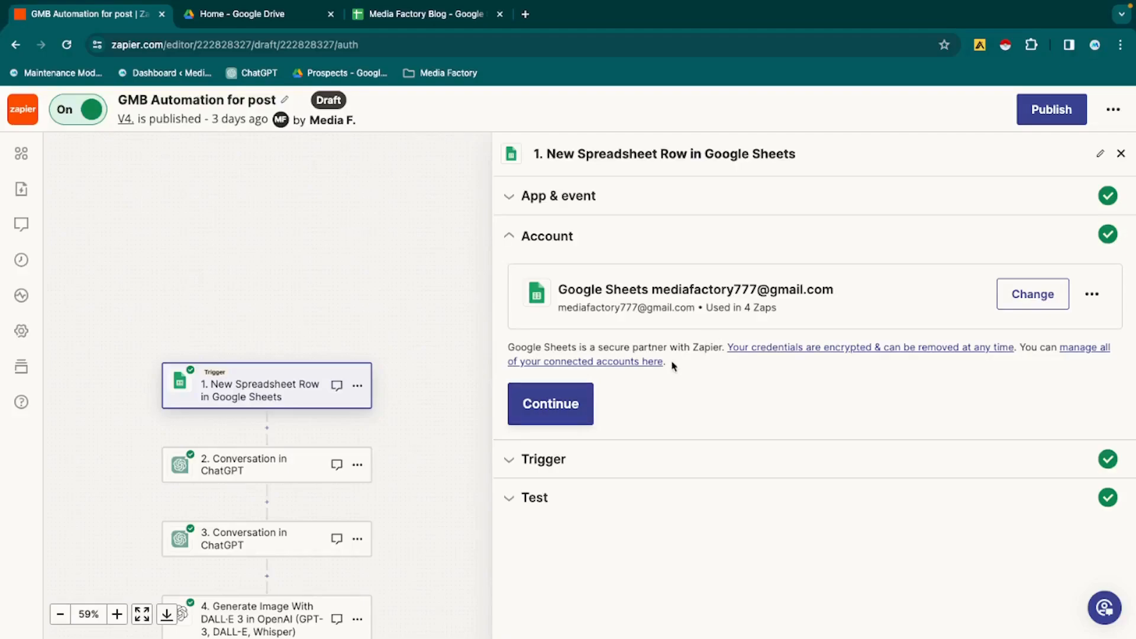
click(560, 406)
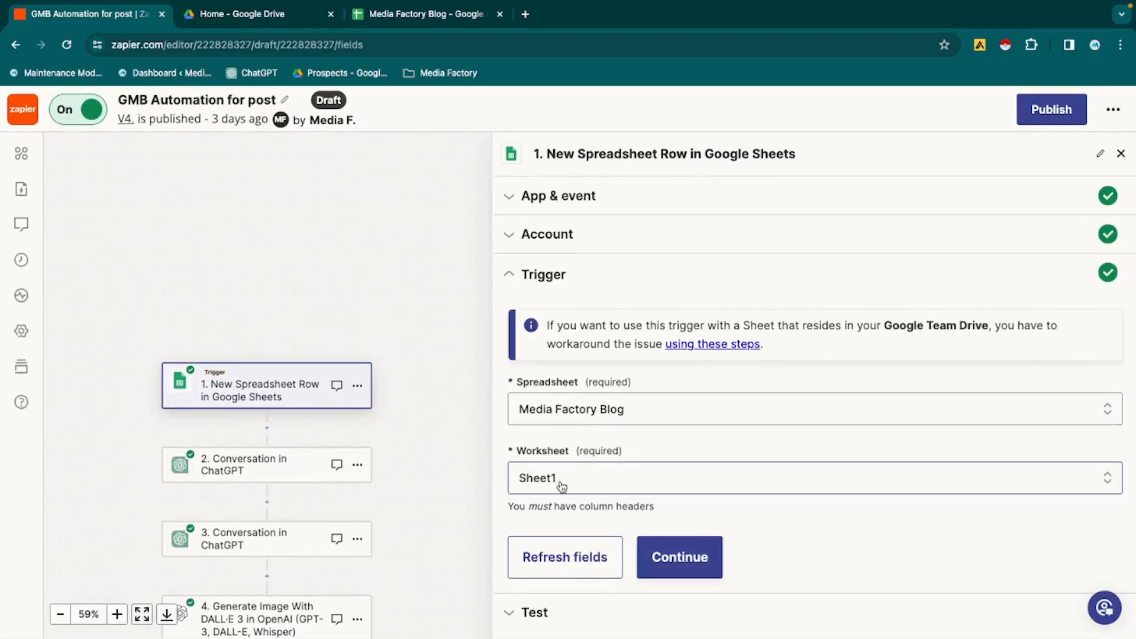
click(660, 559)
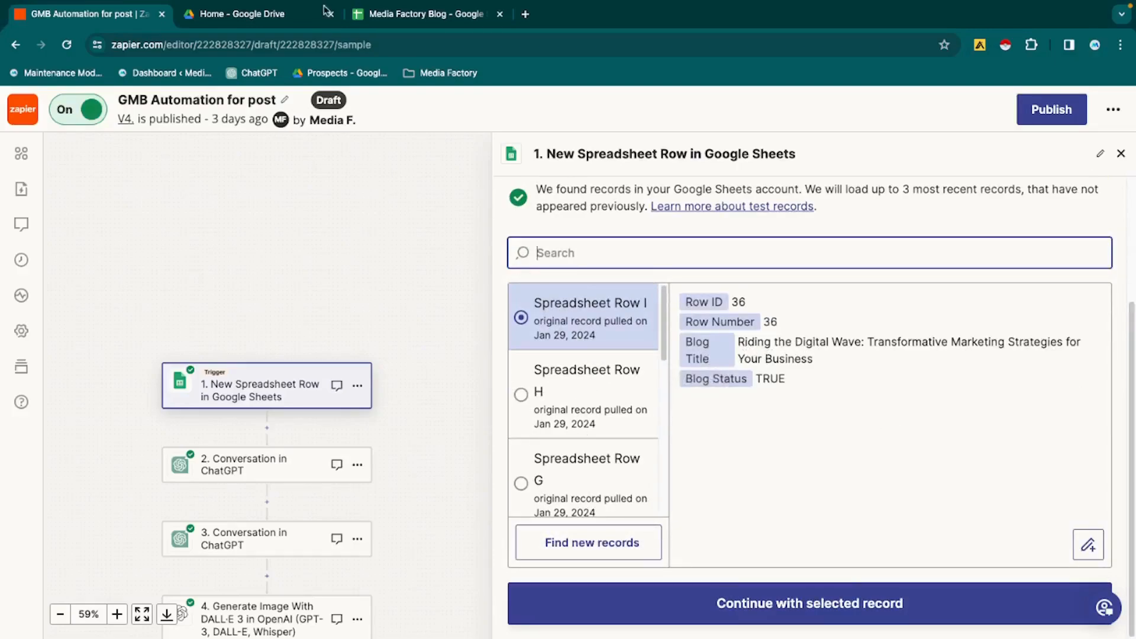
- Compare the selected test record with row 36 of the spreadsheet, and continue the Zap with Spreadsheet Row I
click(368, 18)
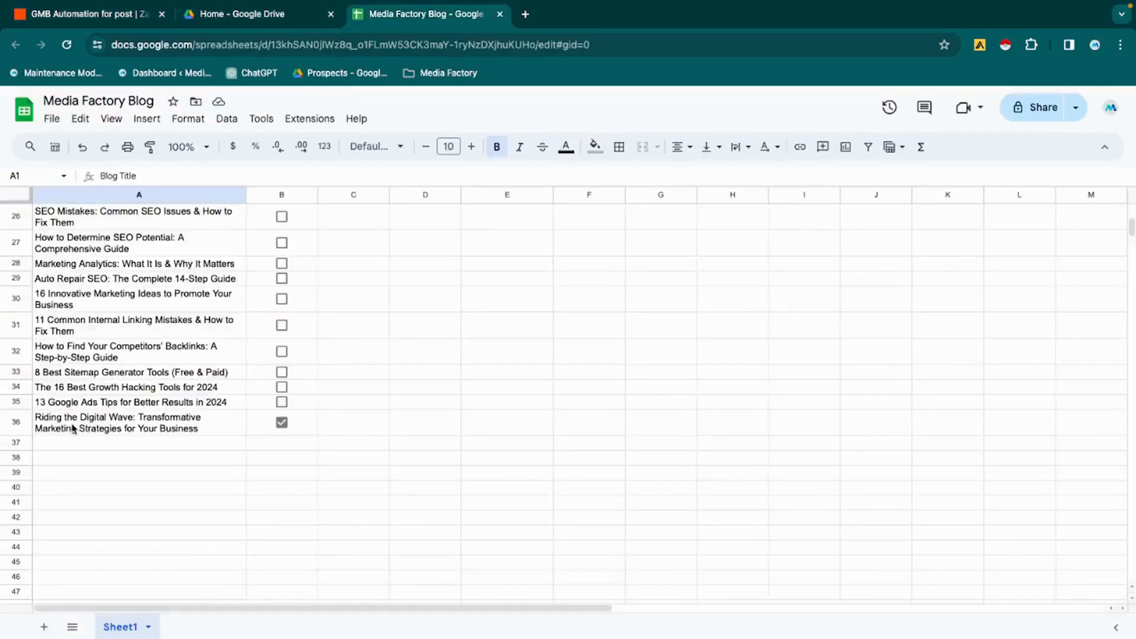
click(113, 17)
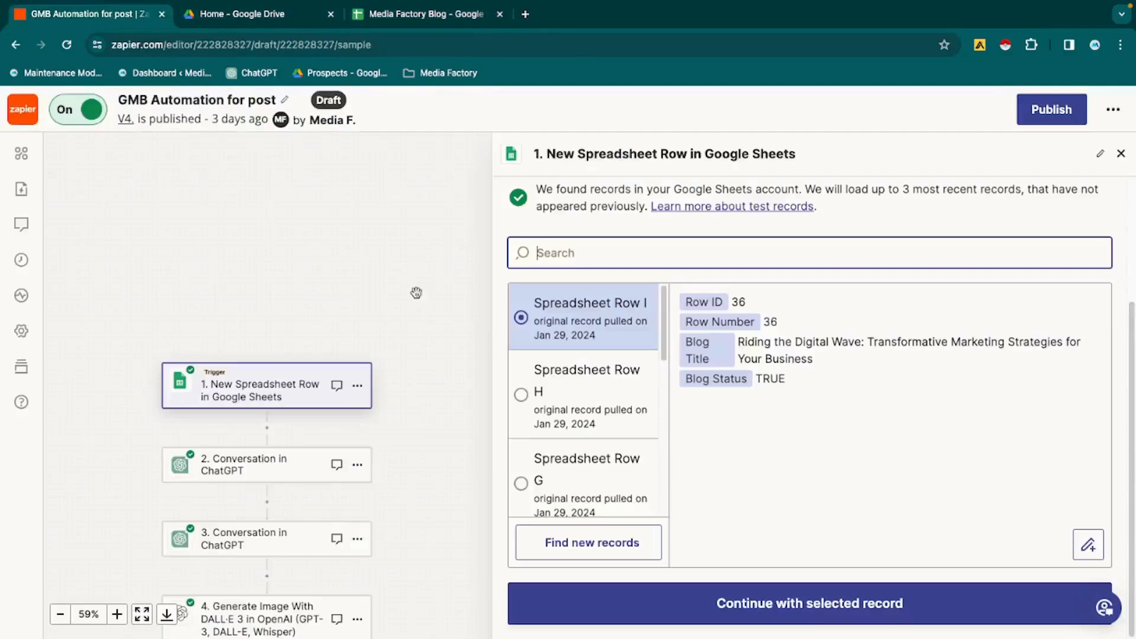
click(645, 617)
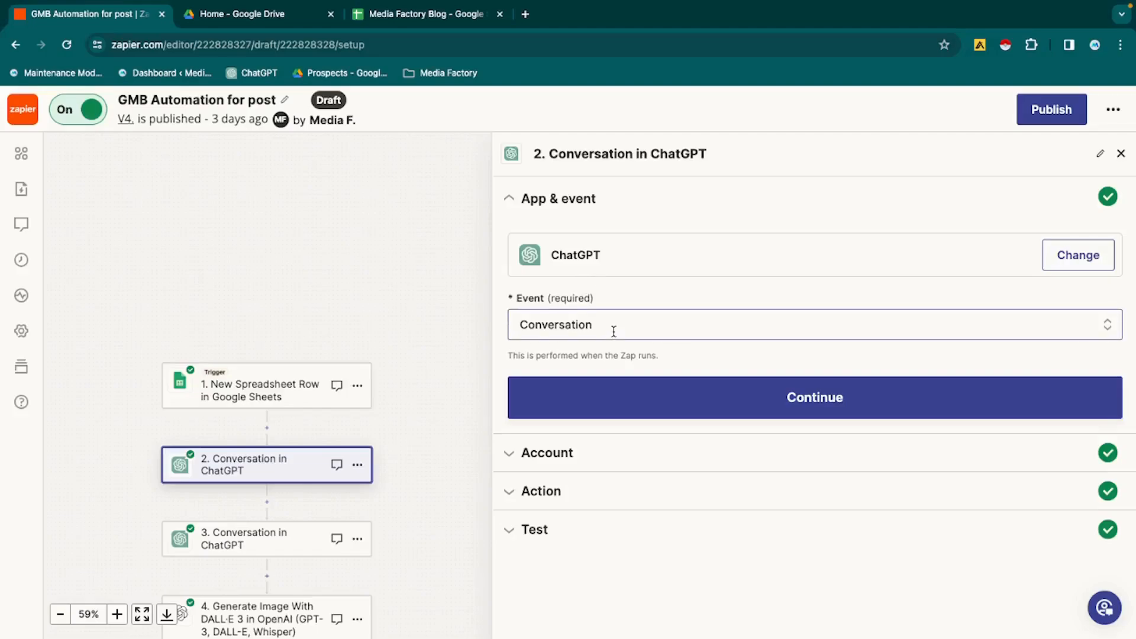
- Advance the first ChatGPT conversation step to its action settings and check the data available for the User Message
click(629, 395)
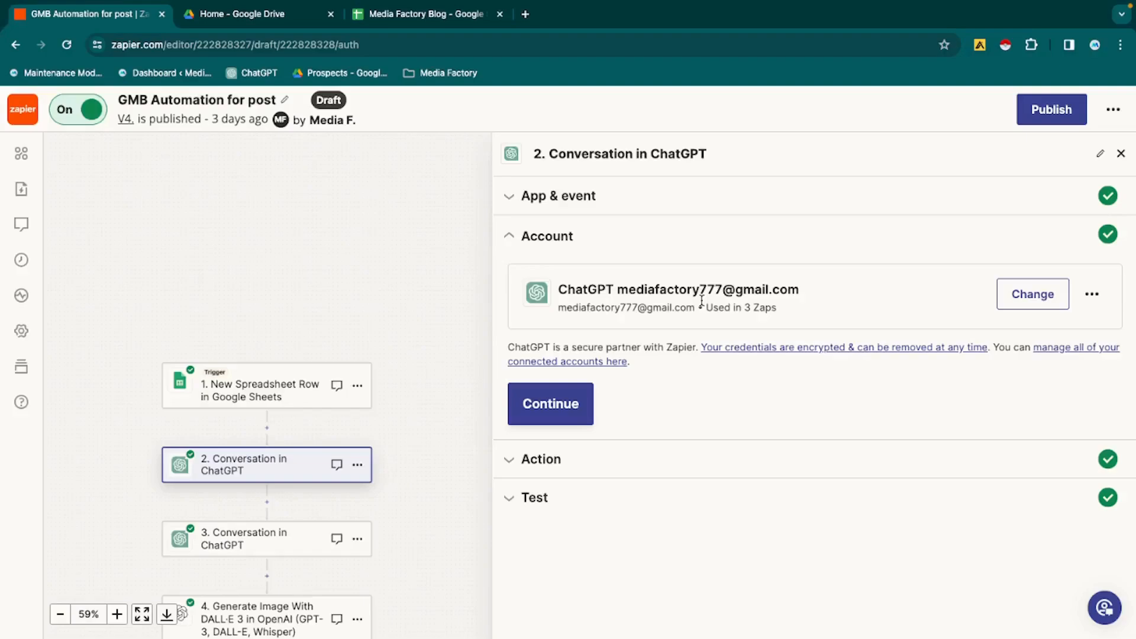
click(572, 417)
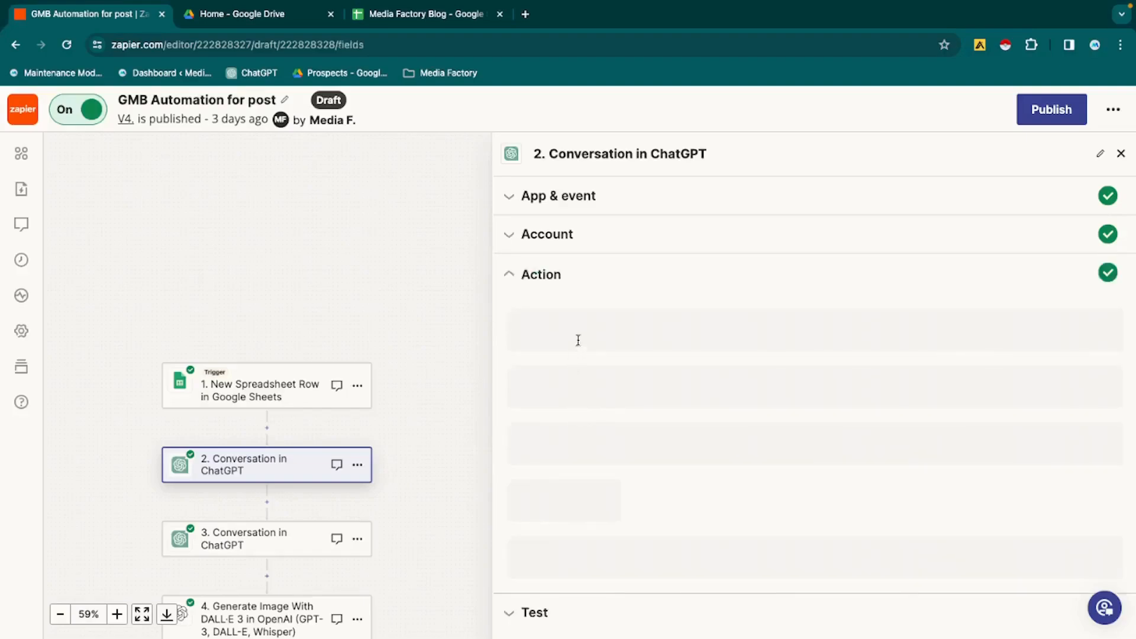
scroll(592, 355, down, 2)
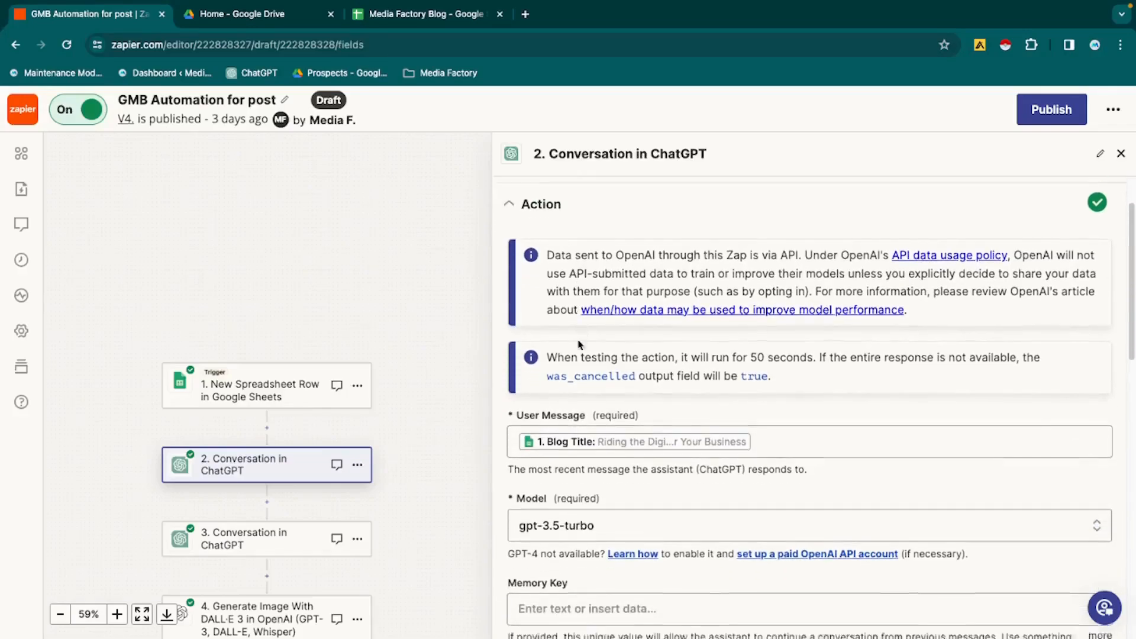
click(765, 386)
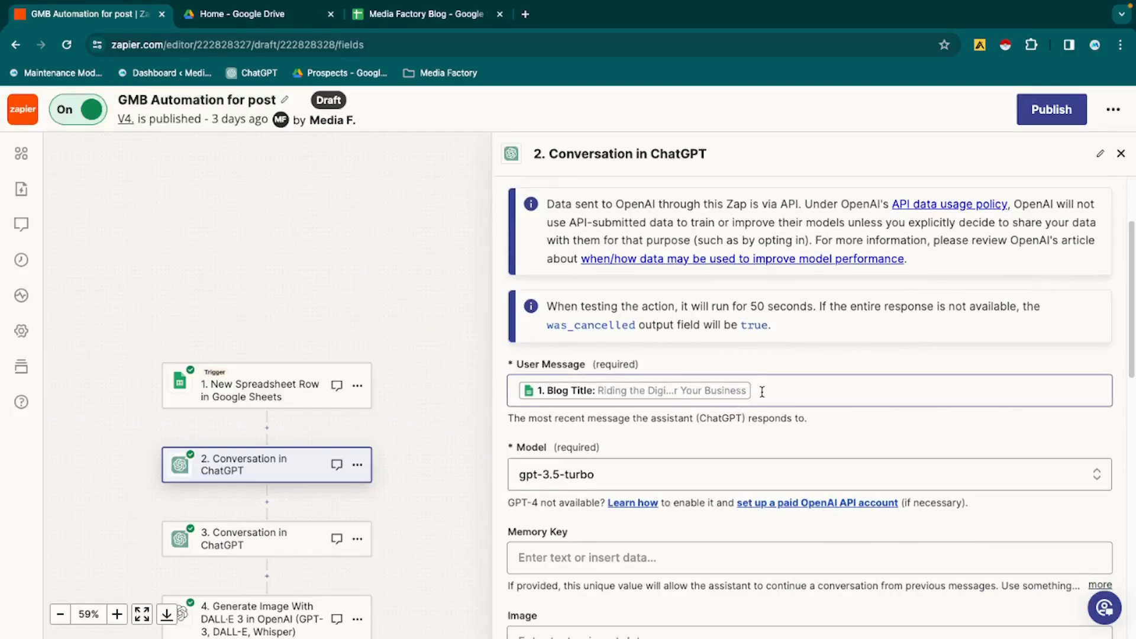
click(765, 386)
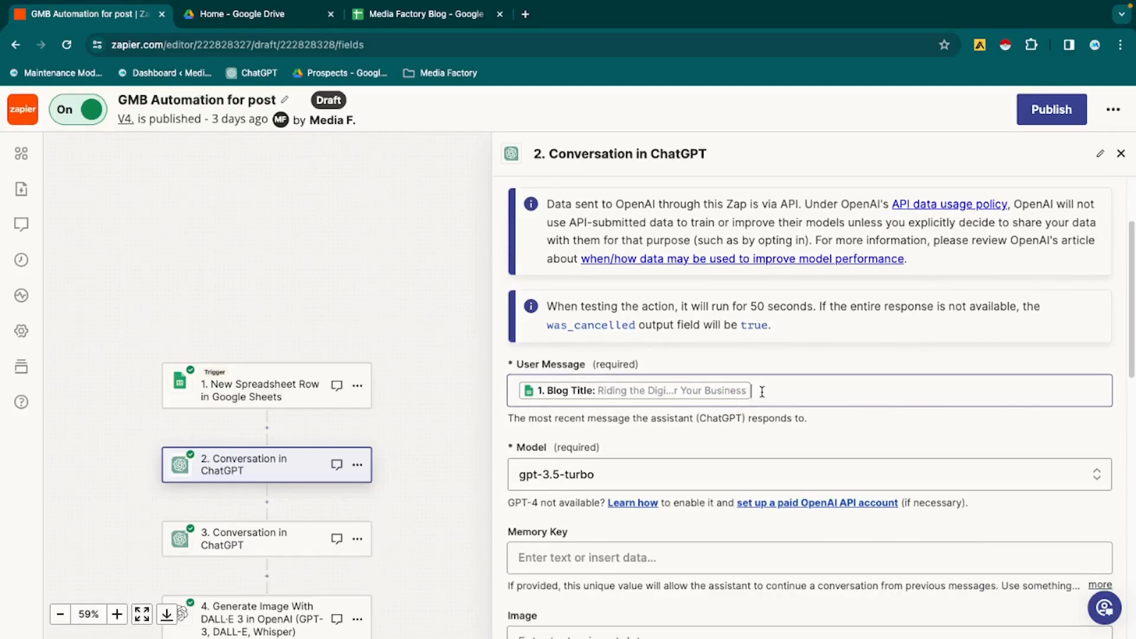
click(762, 358)
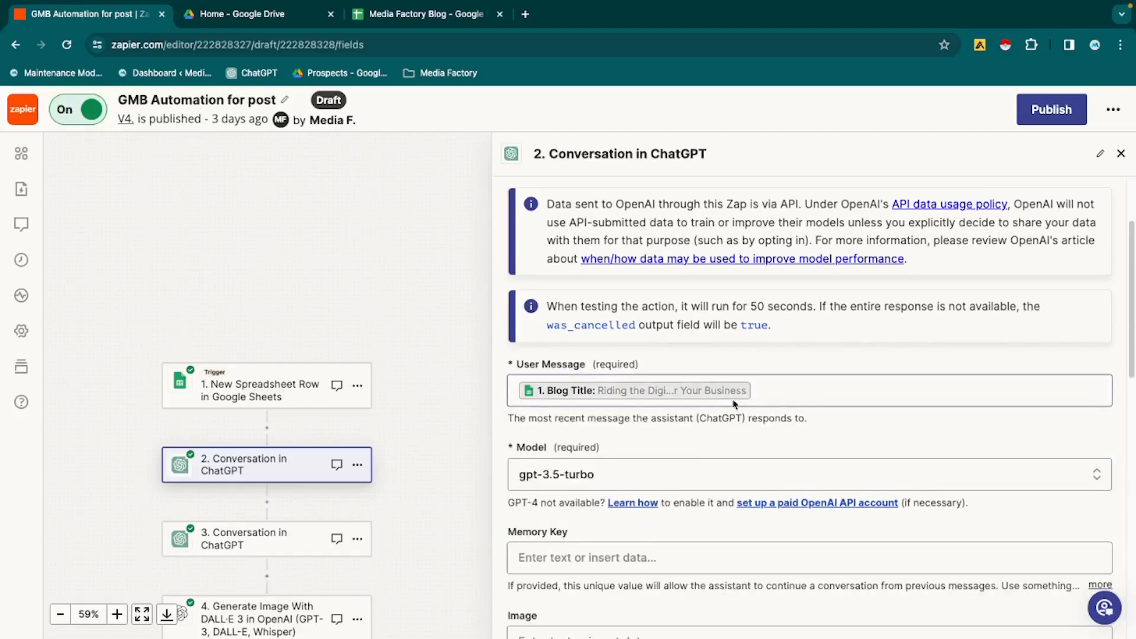
- Review the first ChatGPT conversation step's action fields from Model through Assistant Instructions to Top P, and continue to its test
scroll(659, 414, down, 2)
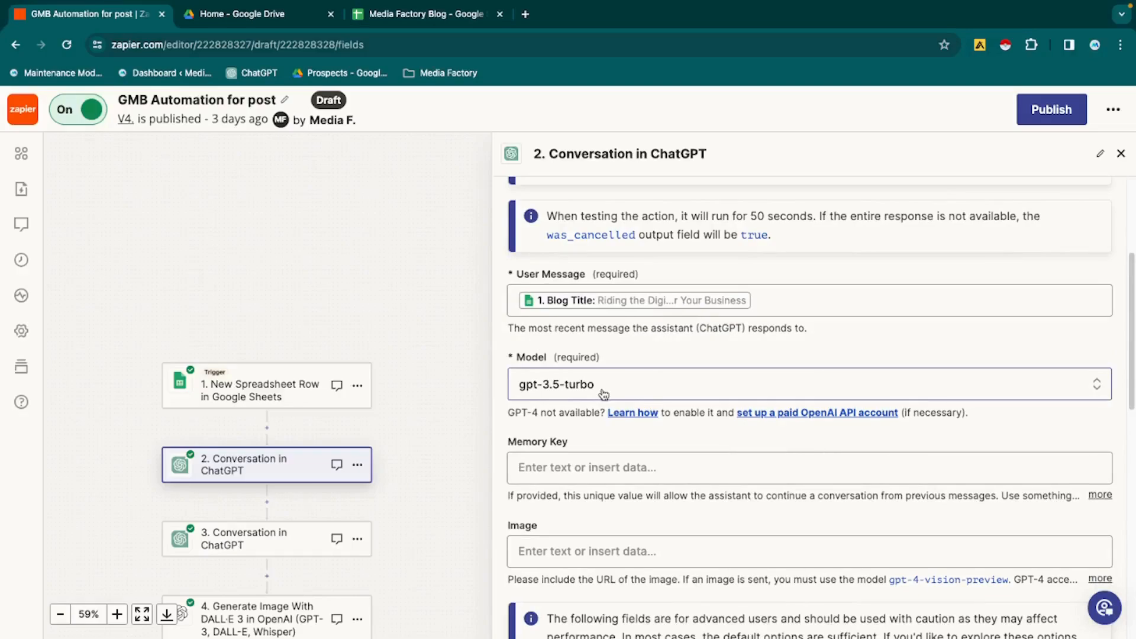
scroll(603, 394, down, 5)
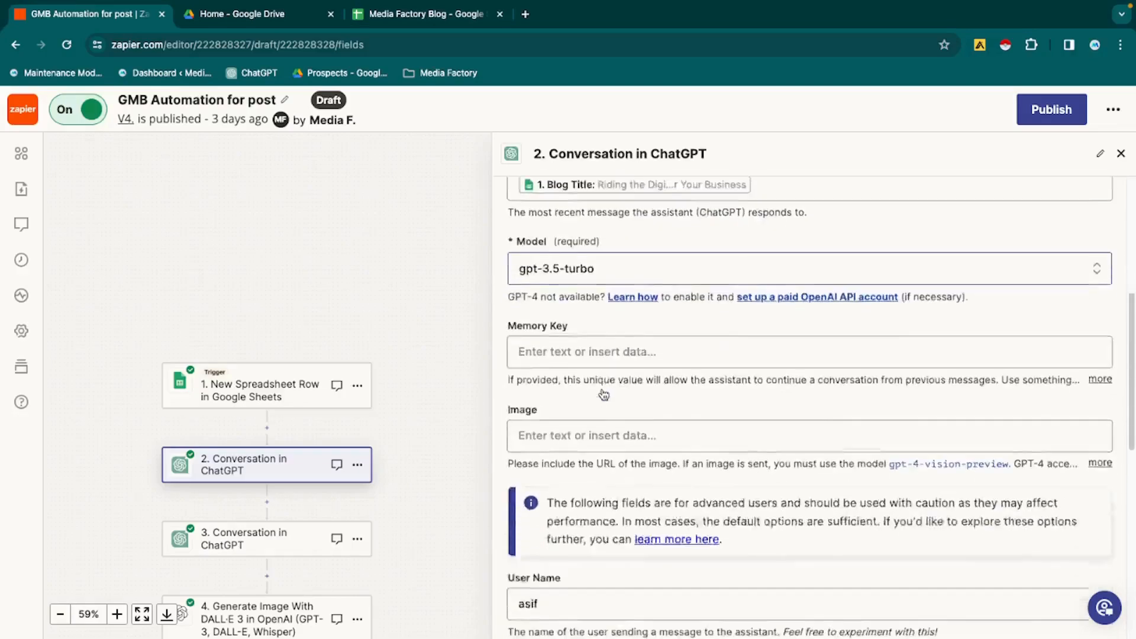
scroll(603, 388, down, 1)
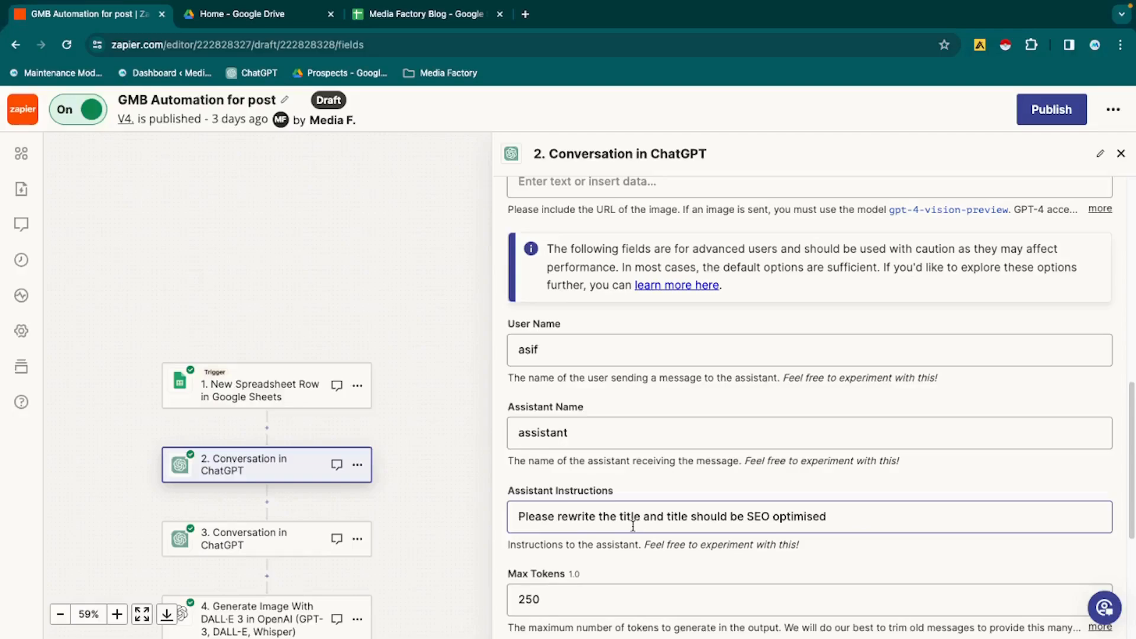
scroll(633, 527, down, 2)
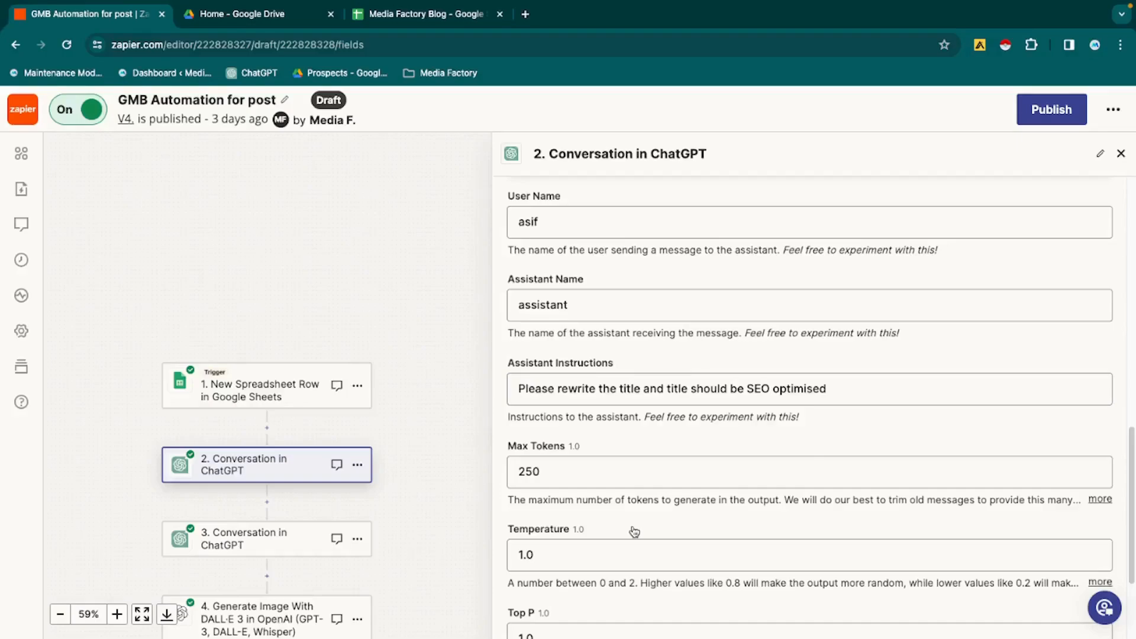
scroll(634, 531, down, 3)
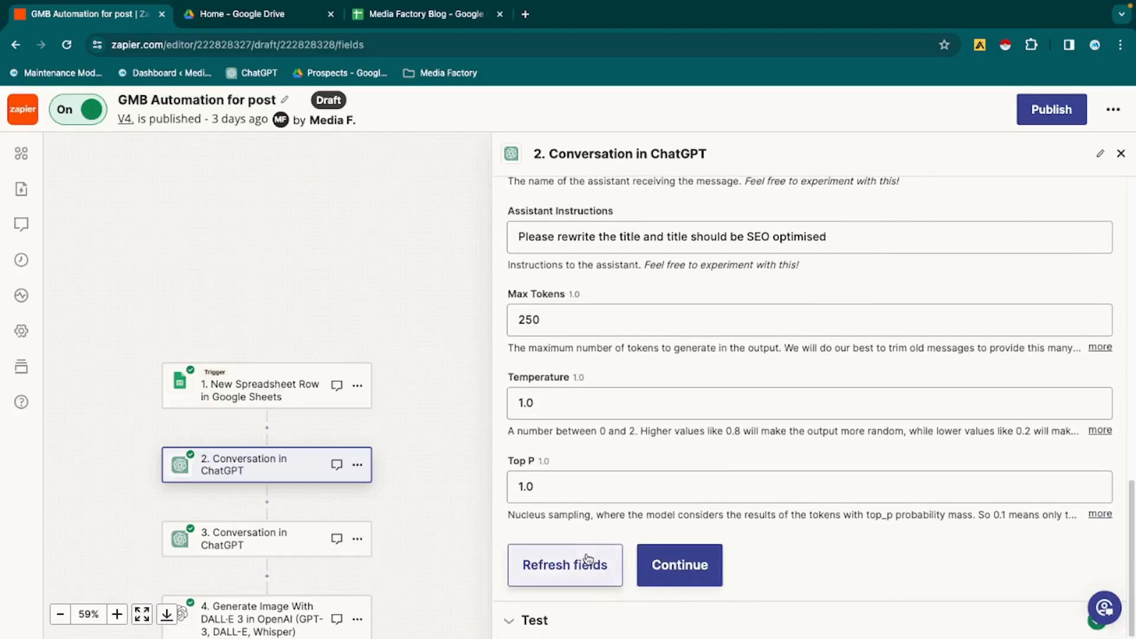
click(670, 575)
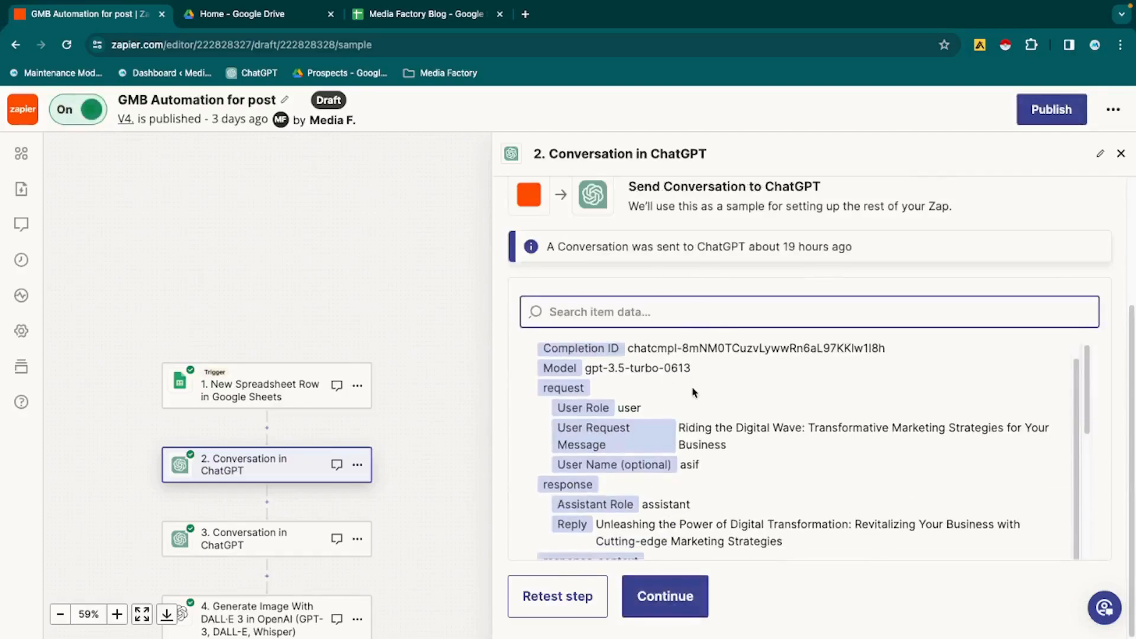
- Review the rewritten title and conversation history in the test output, and continue to the second ChatGPT conversation step
scroll(717, 462, down, 2)
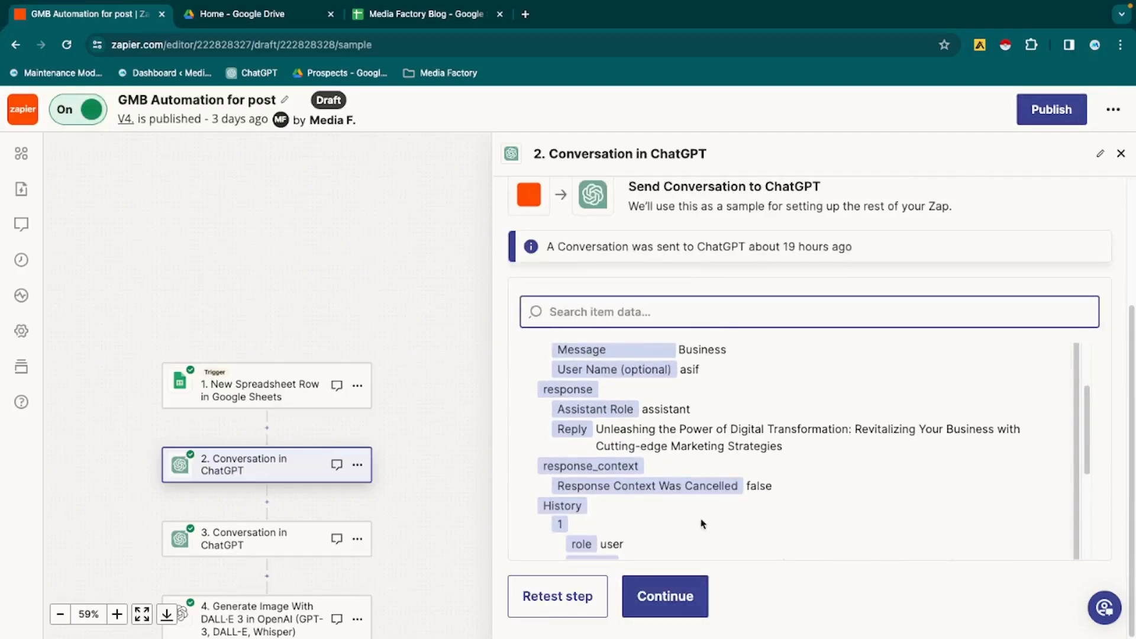
scroll(703, 524, down, 4)
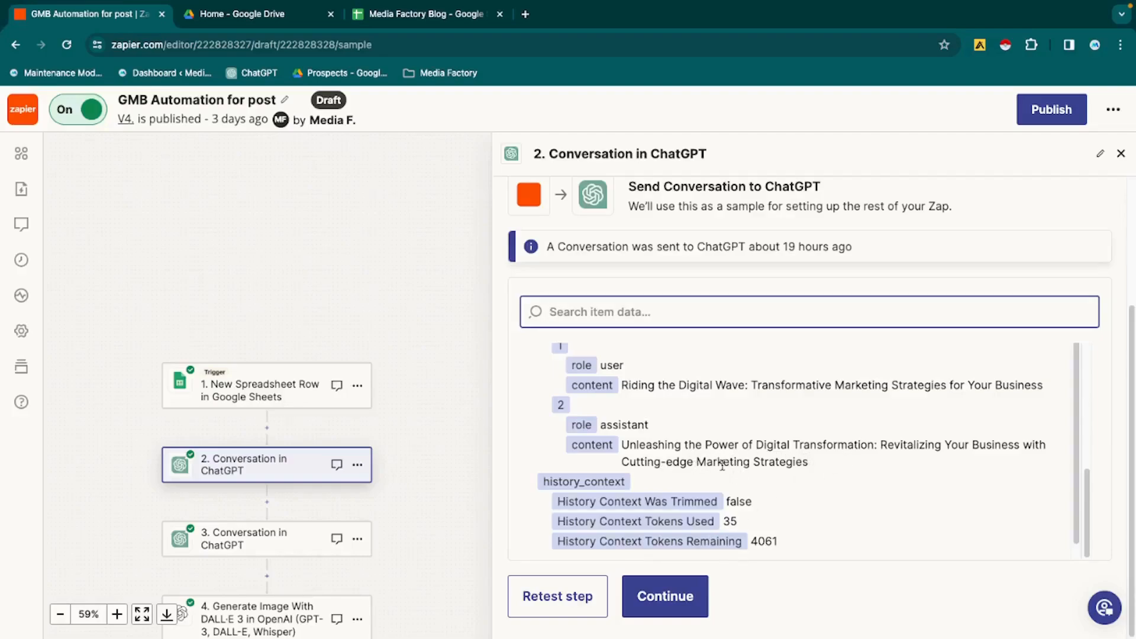
click(680, 588)
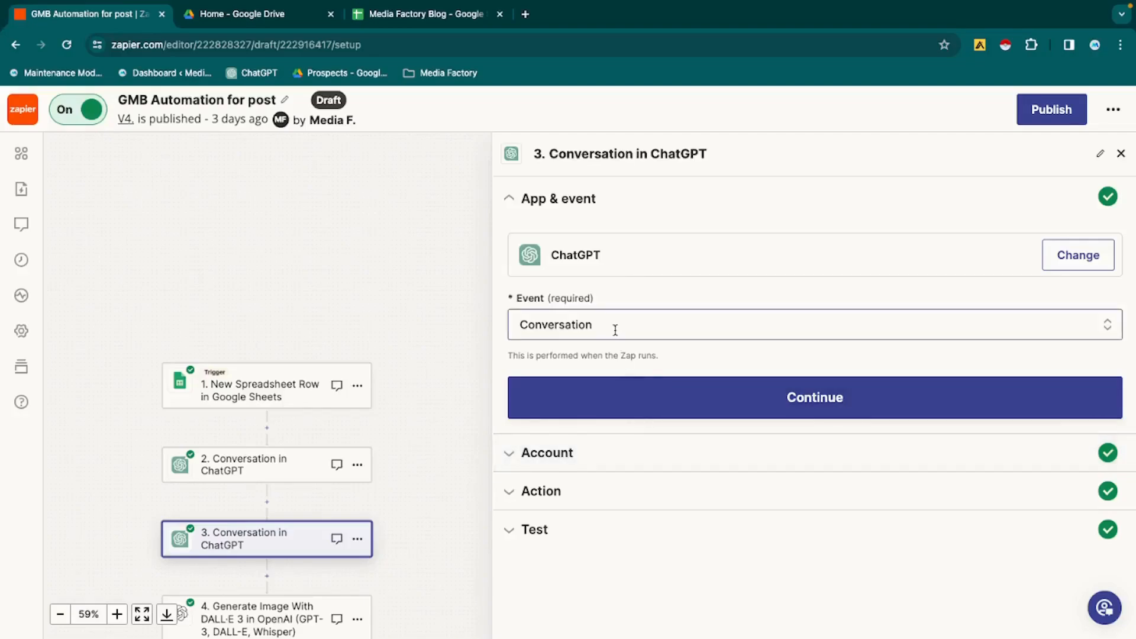
- Advance the second ChatGPT conversation step to its action settings and check the data sources available for the User Message
click(624, 401)
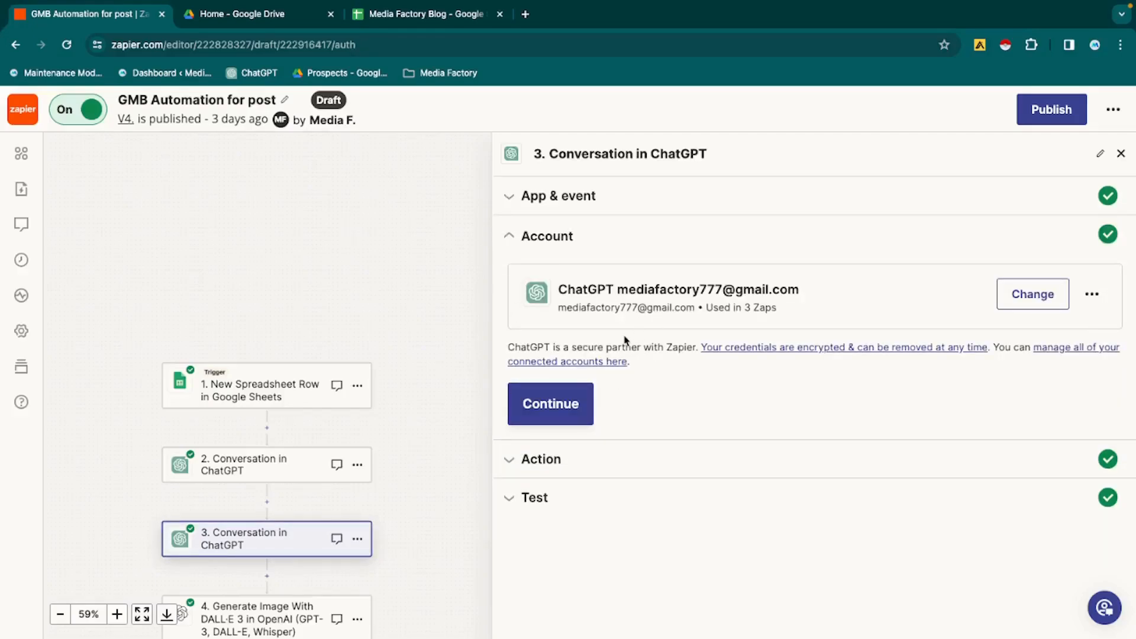
click(555, 401)
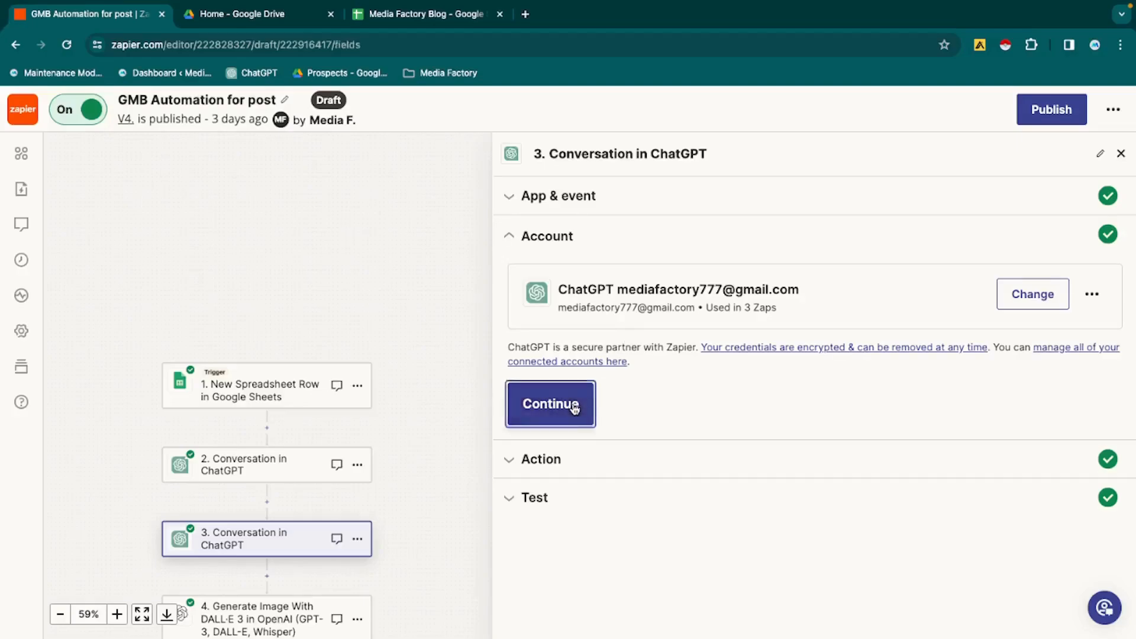
scroll(574, 408, down, 3)
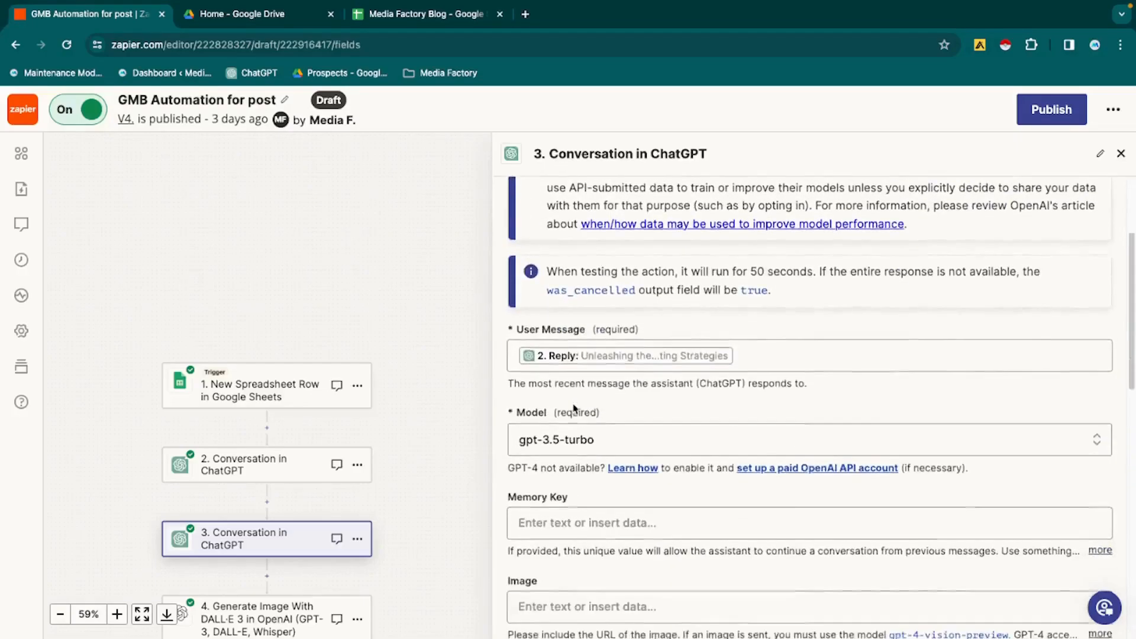
click(780, 341)
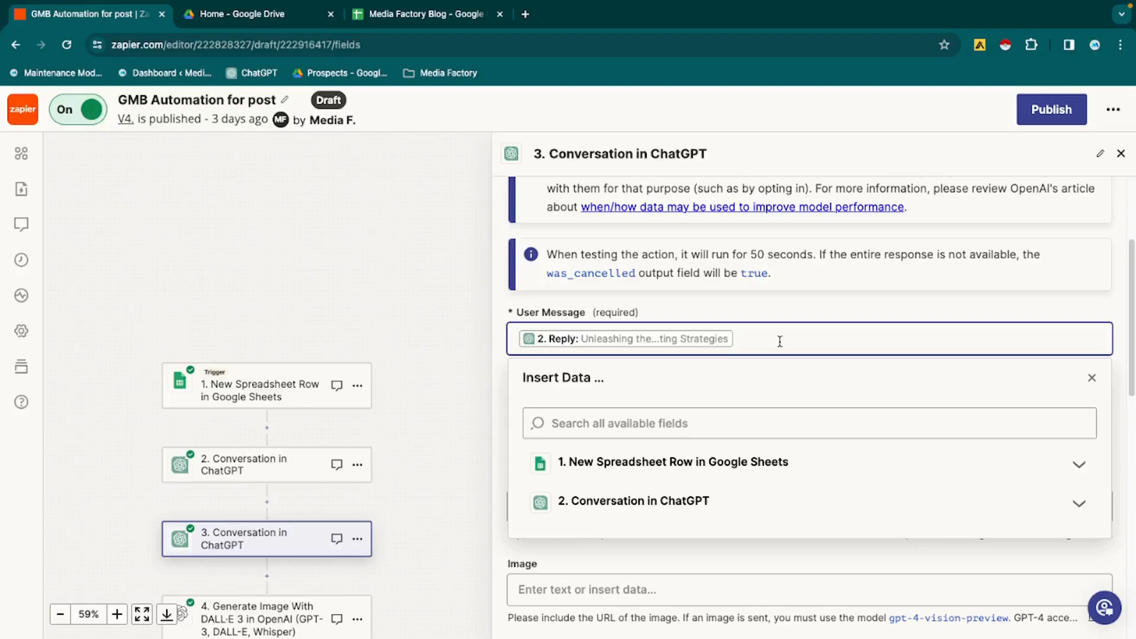
click(760, 304)
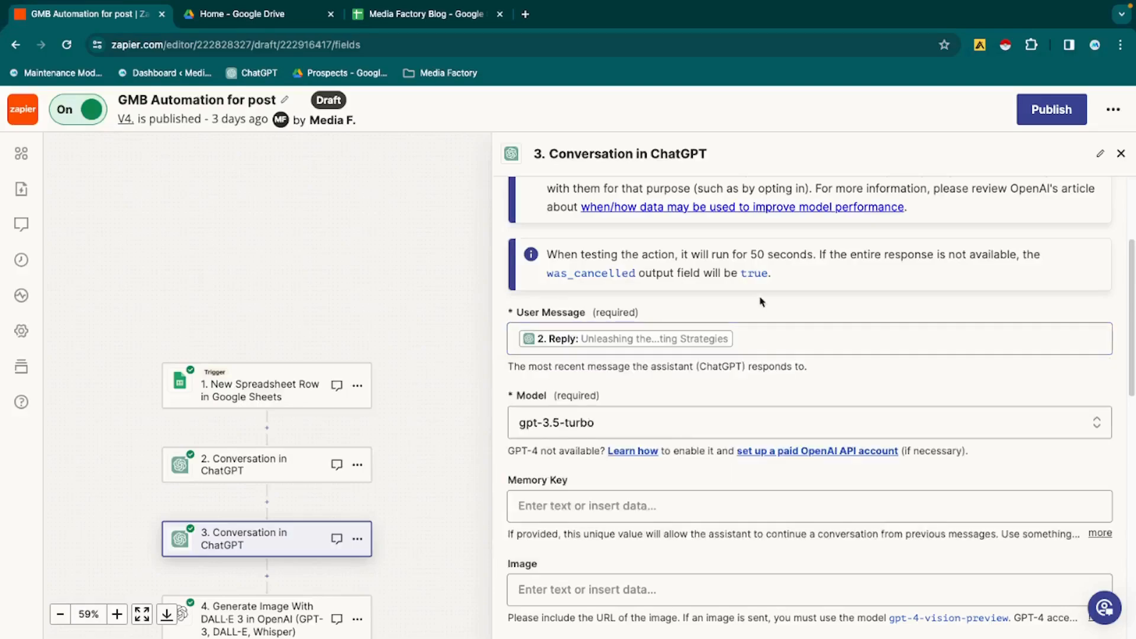
- Review the second conversation step's model, assistant instructions and token settings down to Top P, and continue to its test
scroll(760, 297, down, 1)
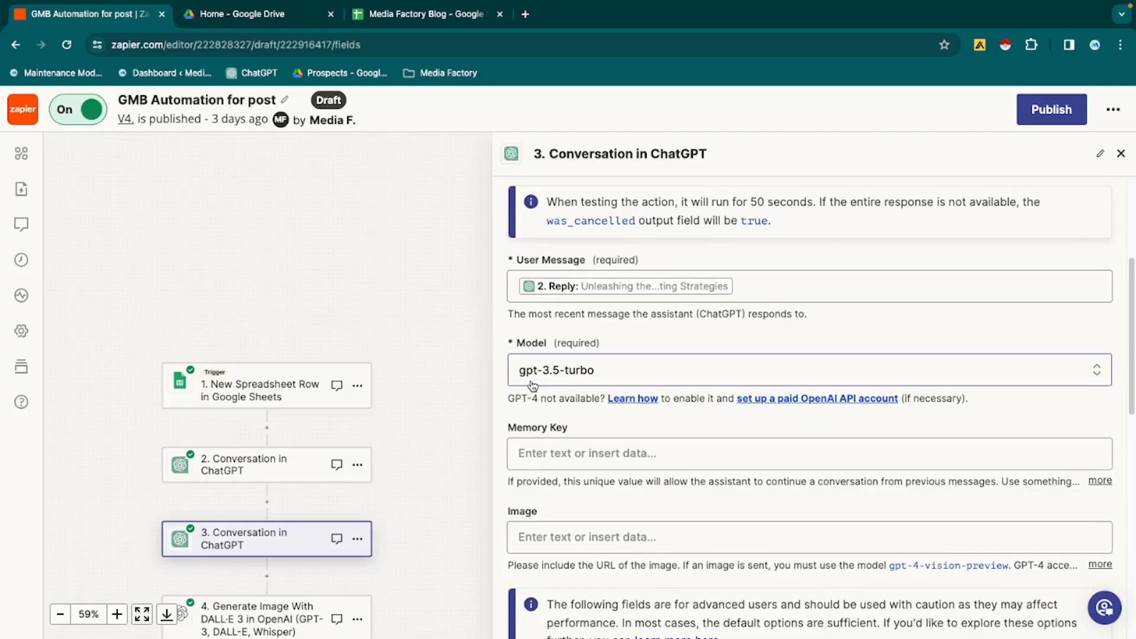
scroll(595, 448, down, 4)
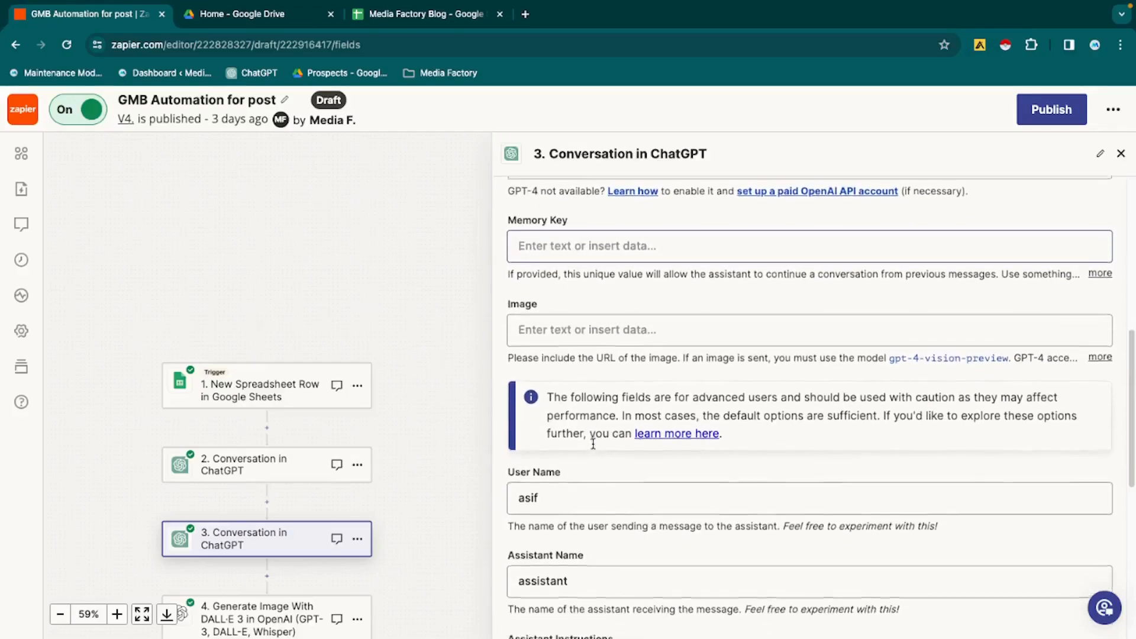
scroll(595, 448, down, 4)
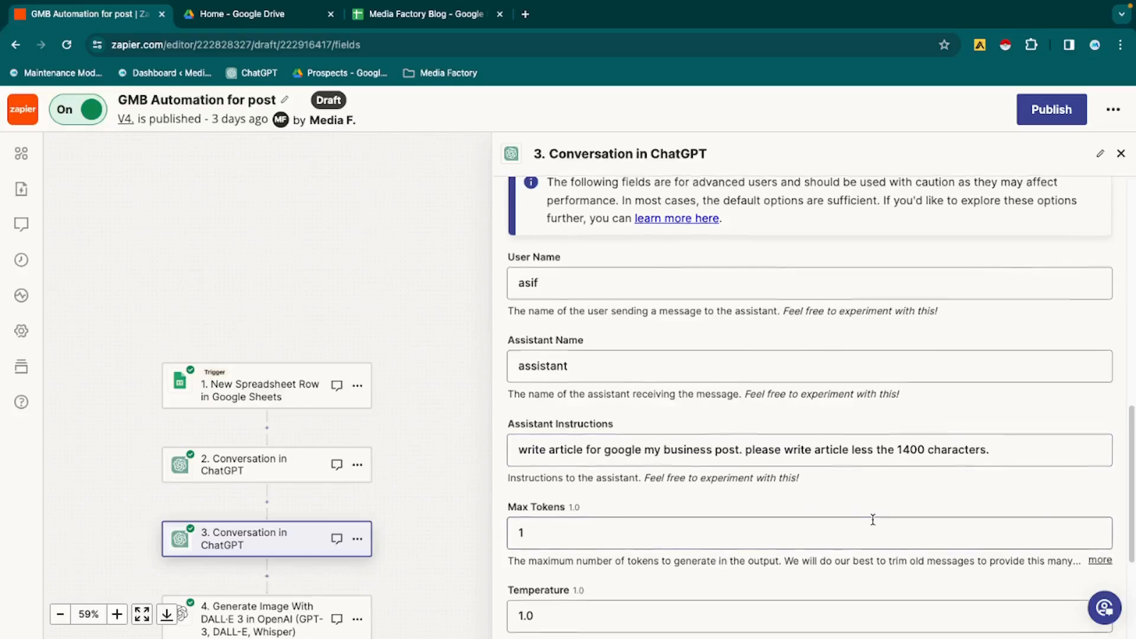
scroll(870, 519, down, 4)
click(644, 557)
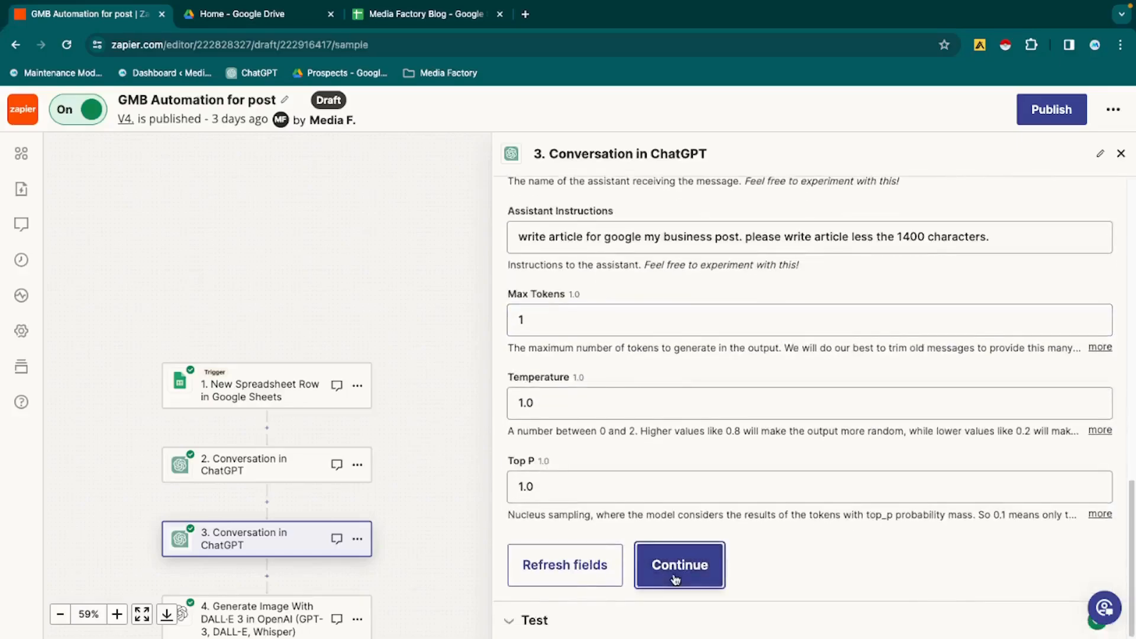
- Read through the article reply in the second conversation's test output, and continue to the DALL·E 3 image step
scroll(749, 464, down, 1)
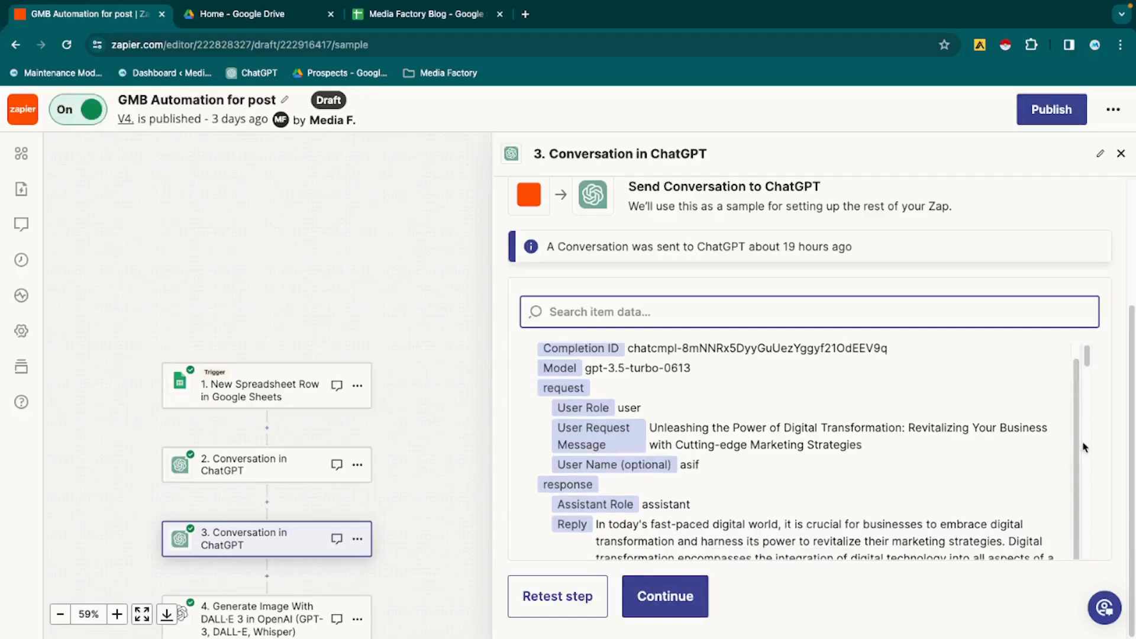
scroll(1085, 446, down, 3)
scroll(1084, 447, down, 6)
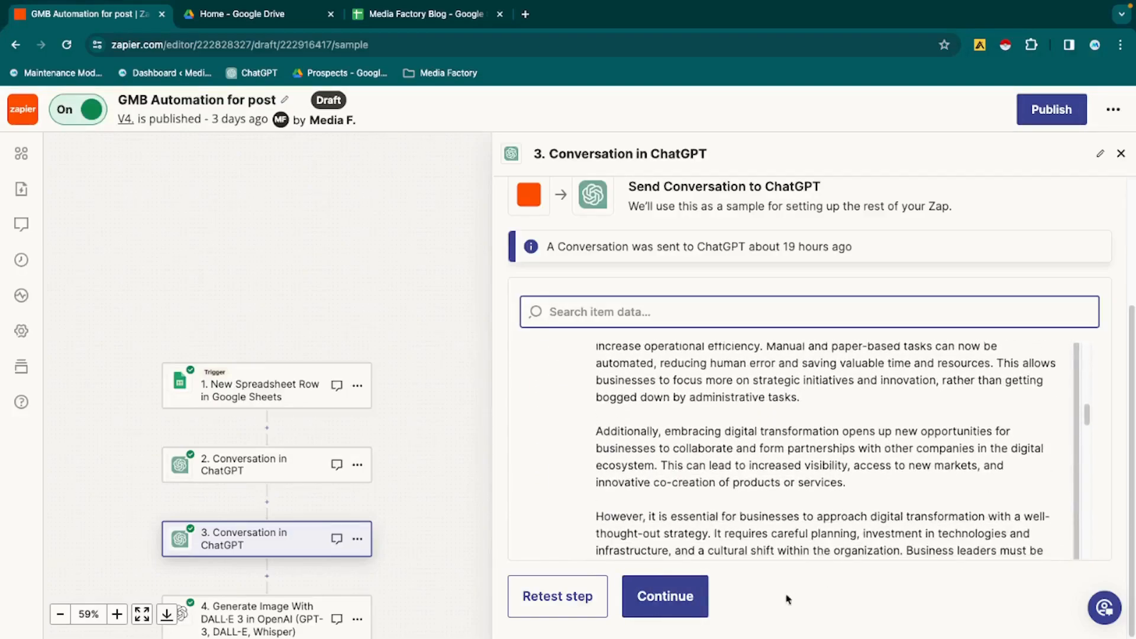
click(697, 609)
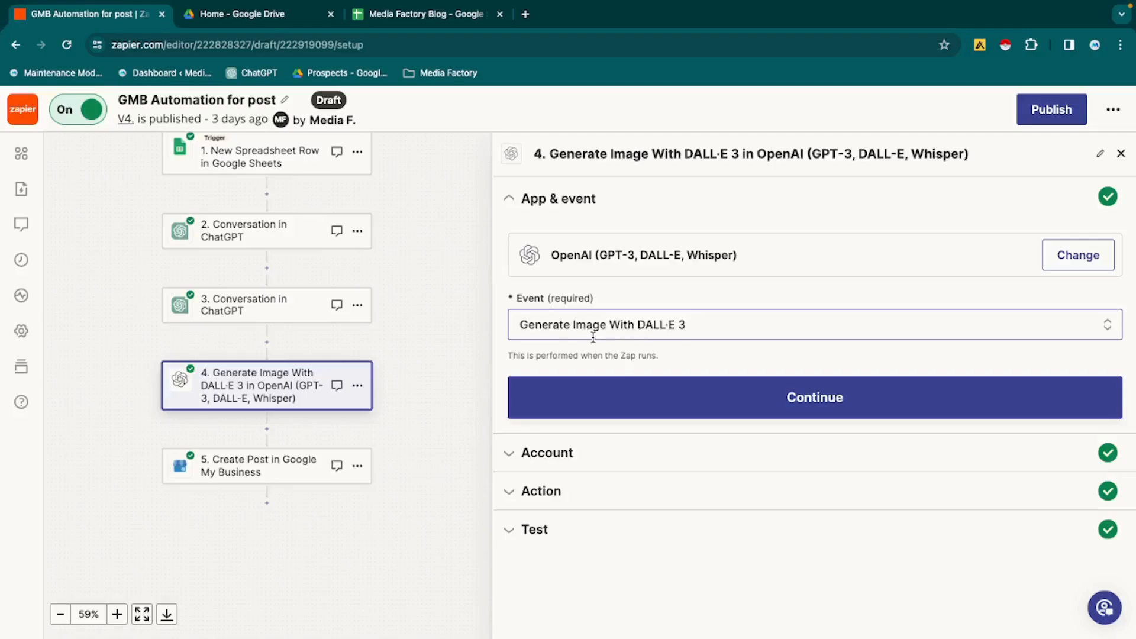
- Advance the Generate Image With DALL·E 3 step through its event and account settings, and review its image prompt
click(732, 418)
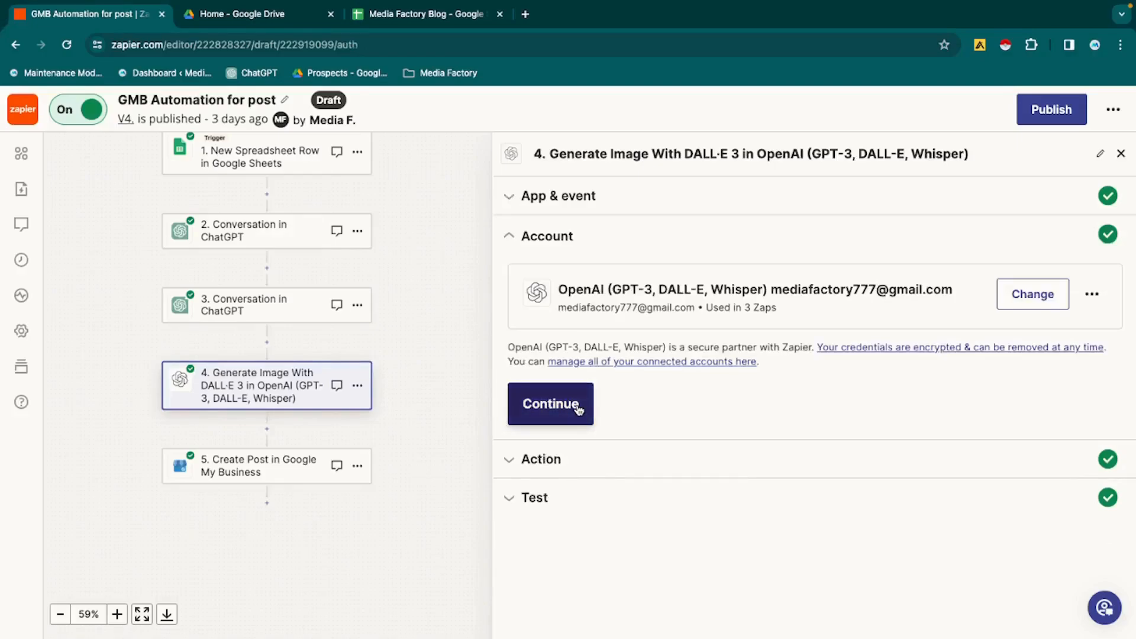
click(578, 408)
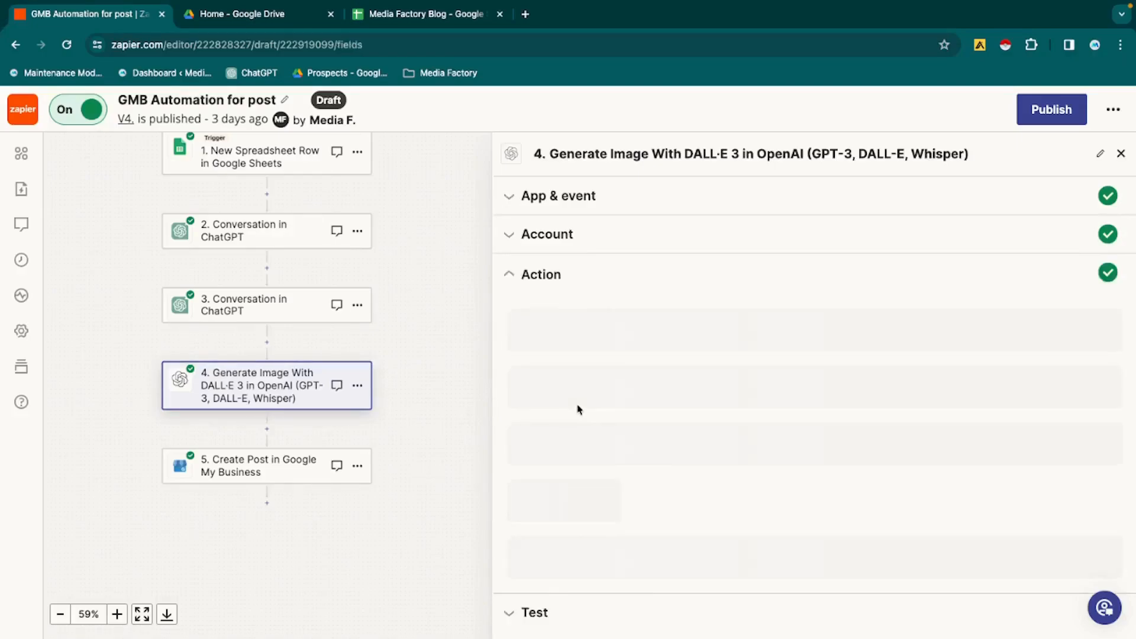
scroll(578, 405, down, 1)
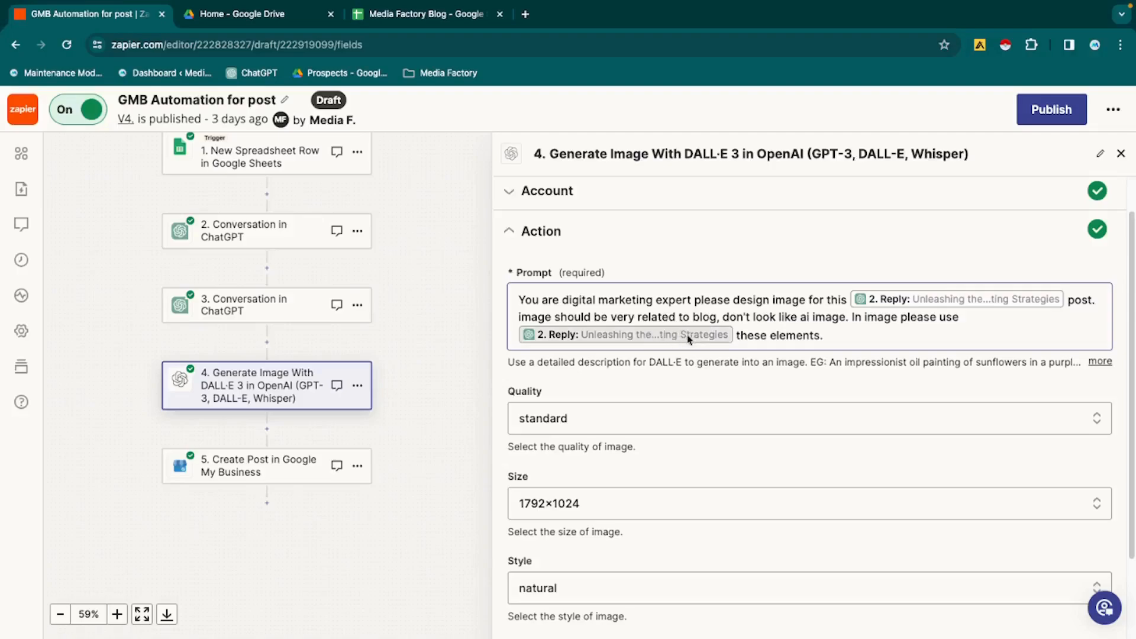
- Review the image step's Quality, Size and Style fields and check the available Size options without changing the selection
scroll(656, 398, down, 2)
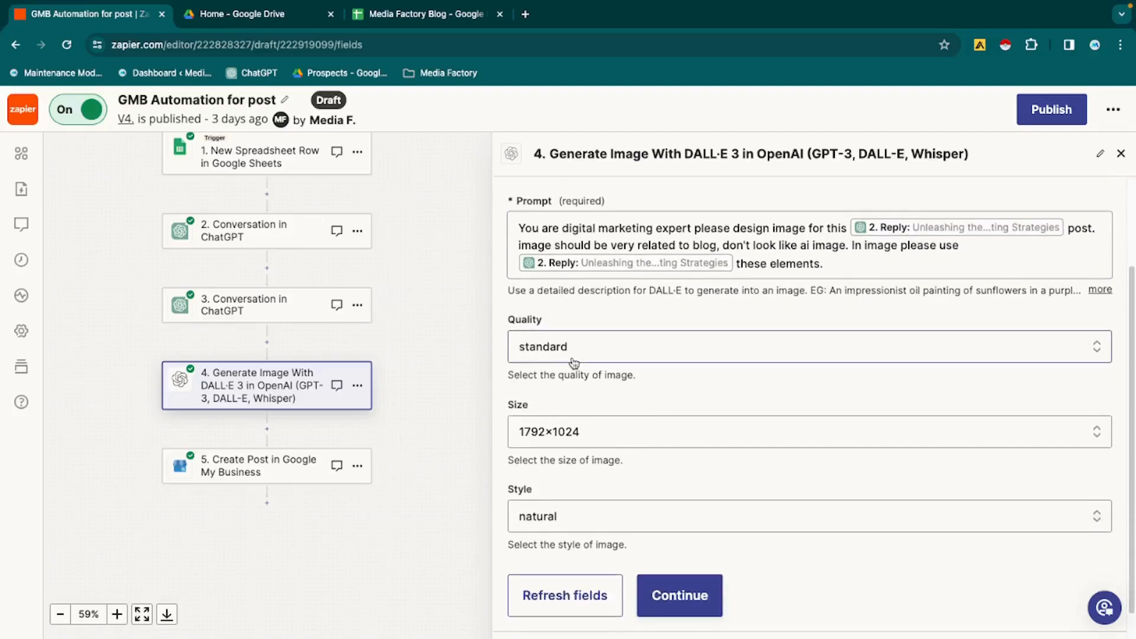
click(568, 432)
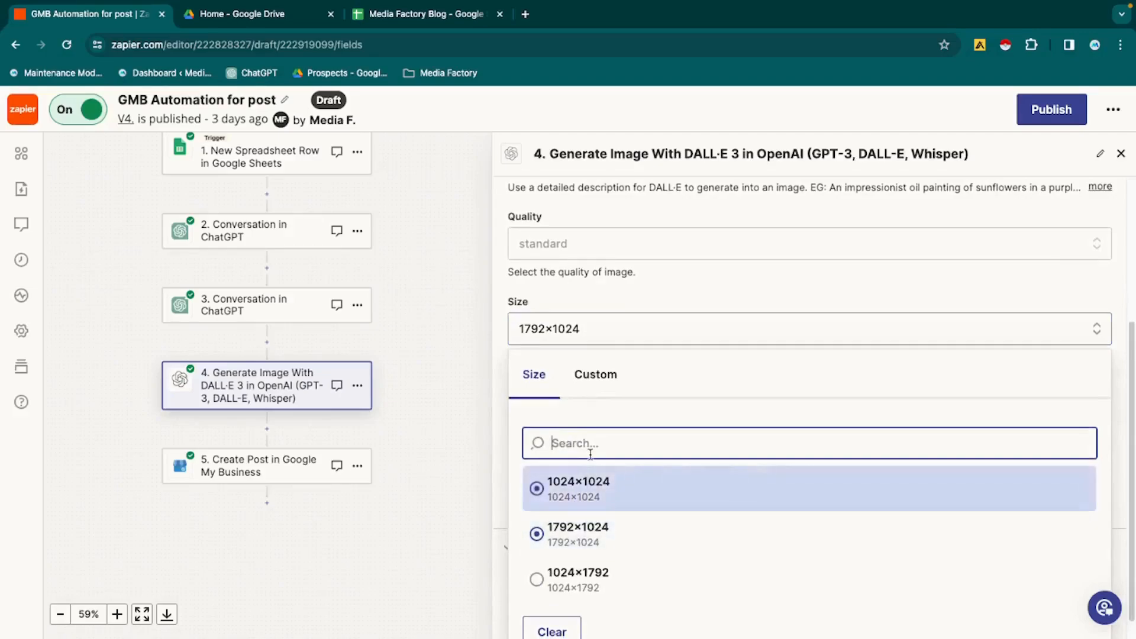
click(625, 303)
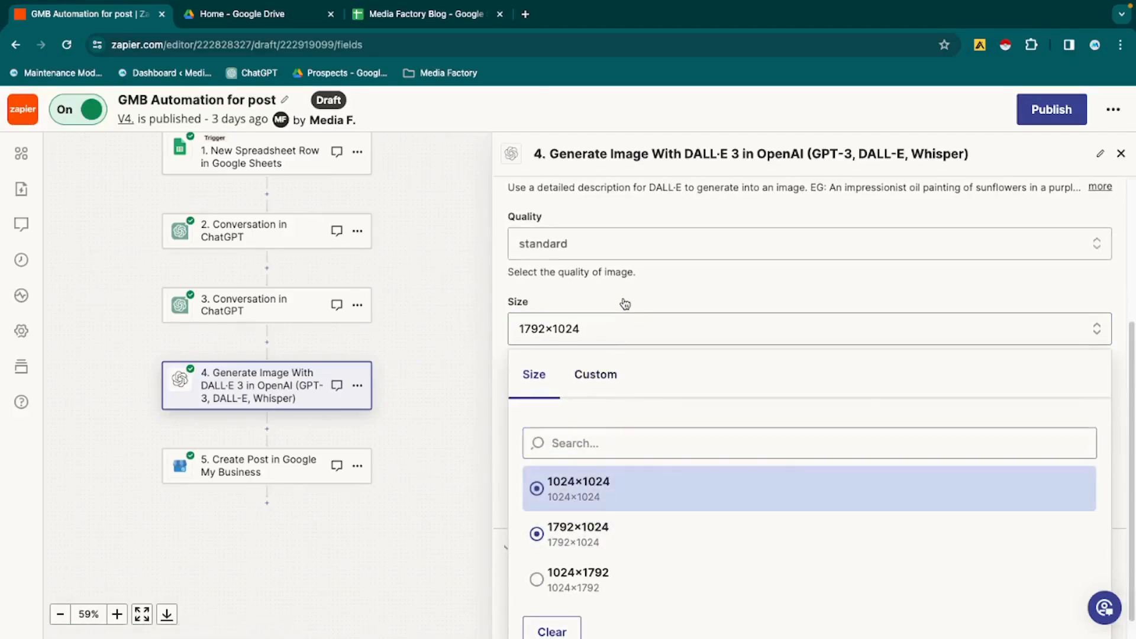
scroll(625, 303, up, 1)
click(598, 362)
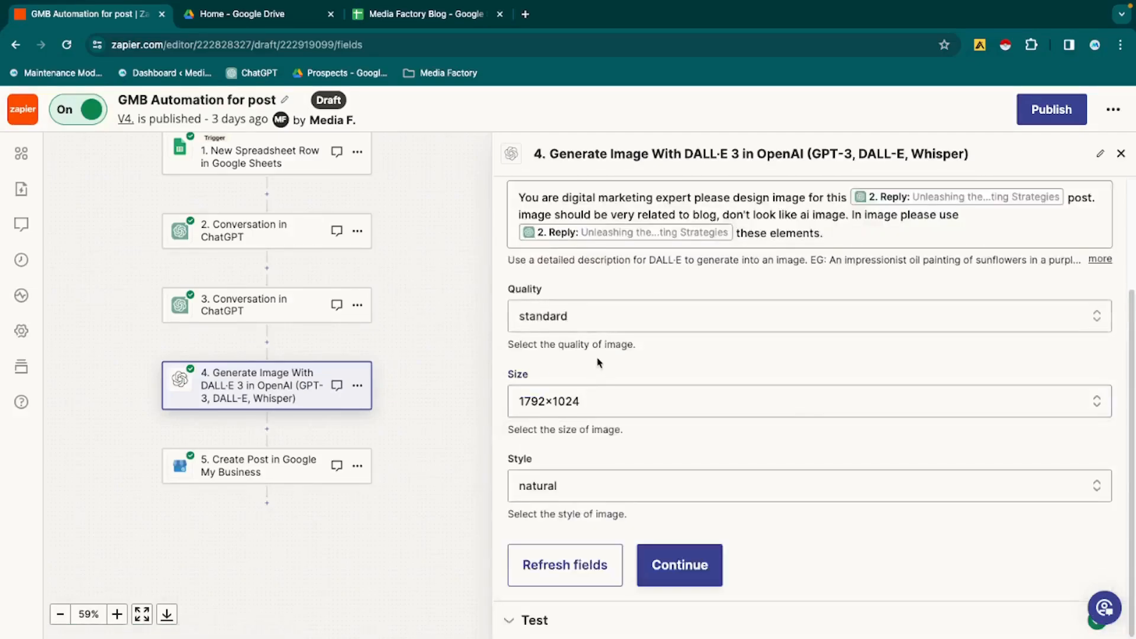
- Continue the image step to its test output, review the revised prompt and Image URL, and advance to the Google My Business step
scroll(597, 362, down, 1)
click(644, 562)
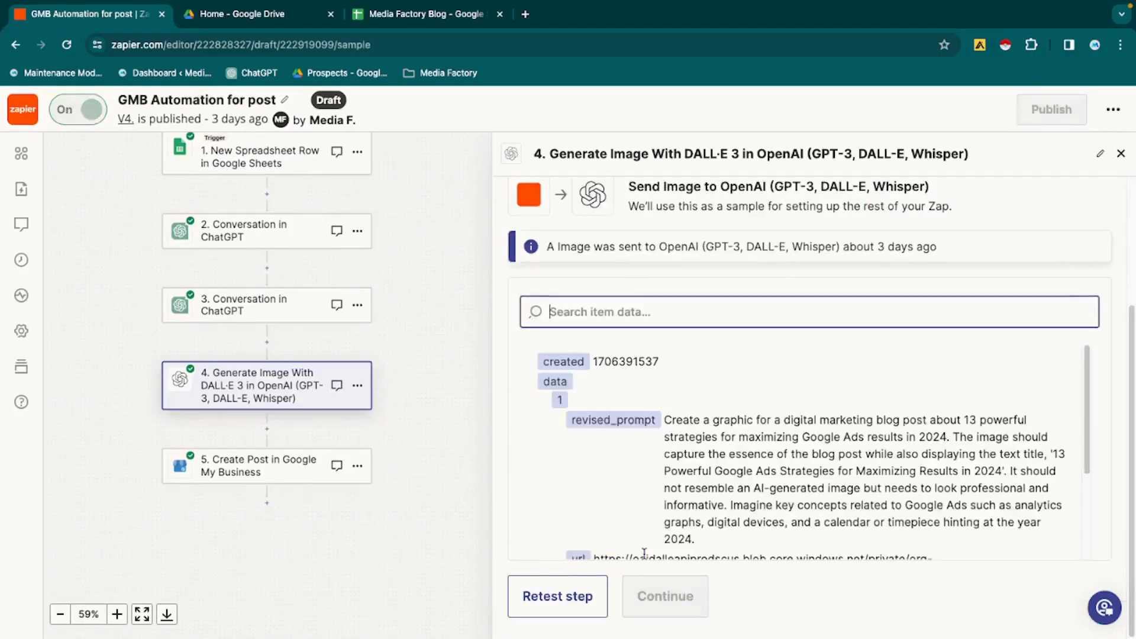
scroll(651, 449, down, 2)
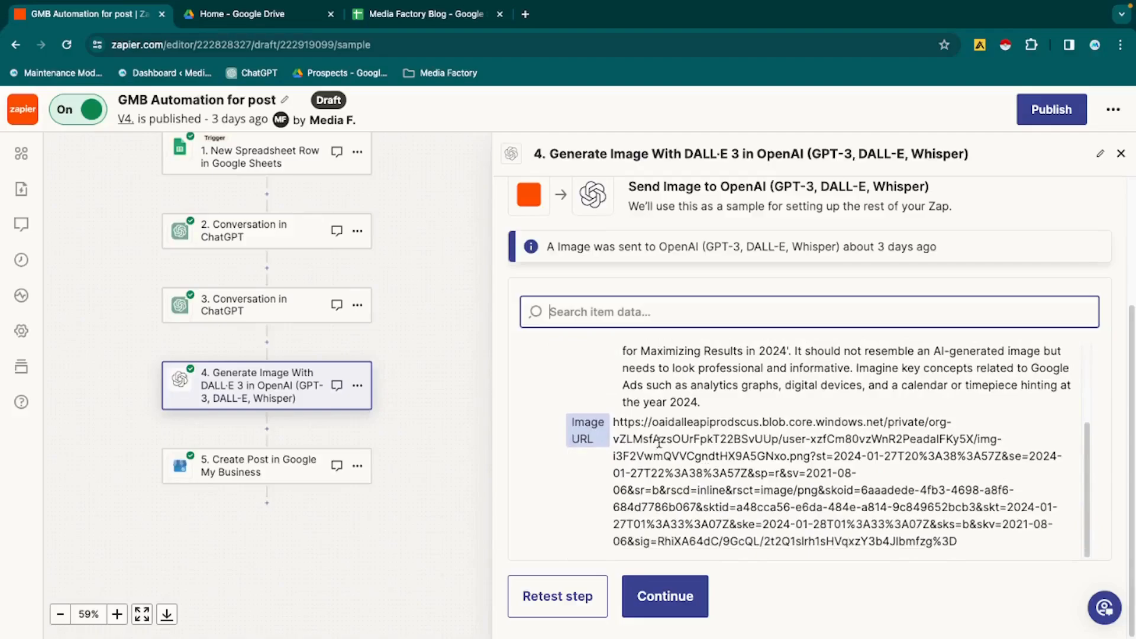
click(666, 595)
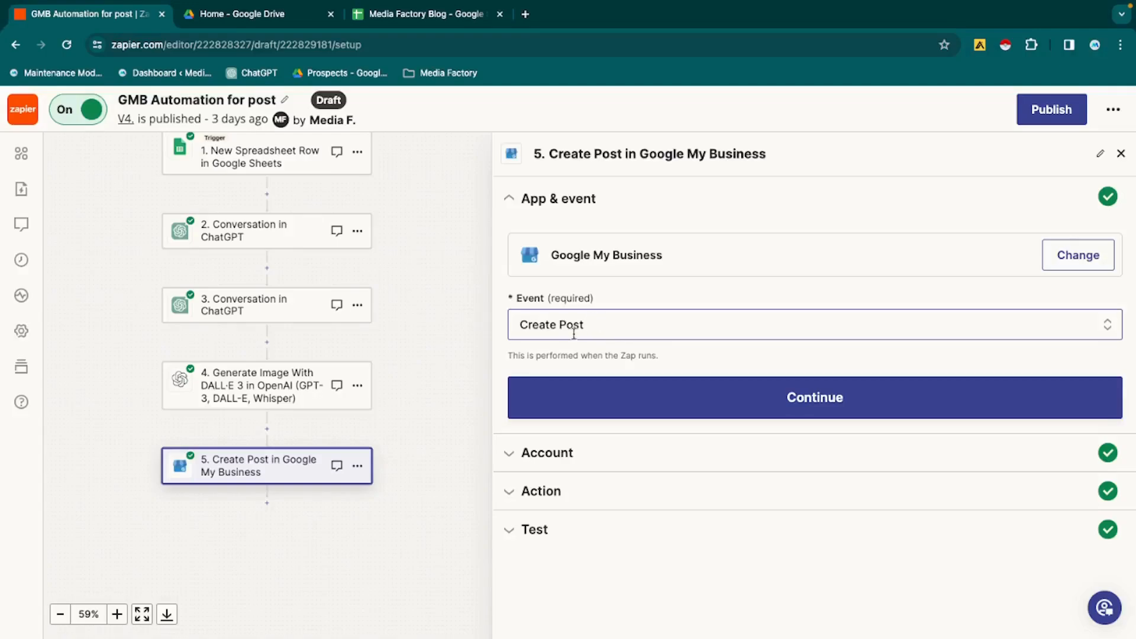
- Advance the Create Post step to its action settings and review its fields from Location and Summary down to Photo Source URL
click(667, 398)
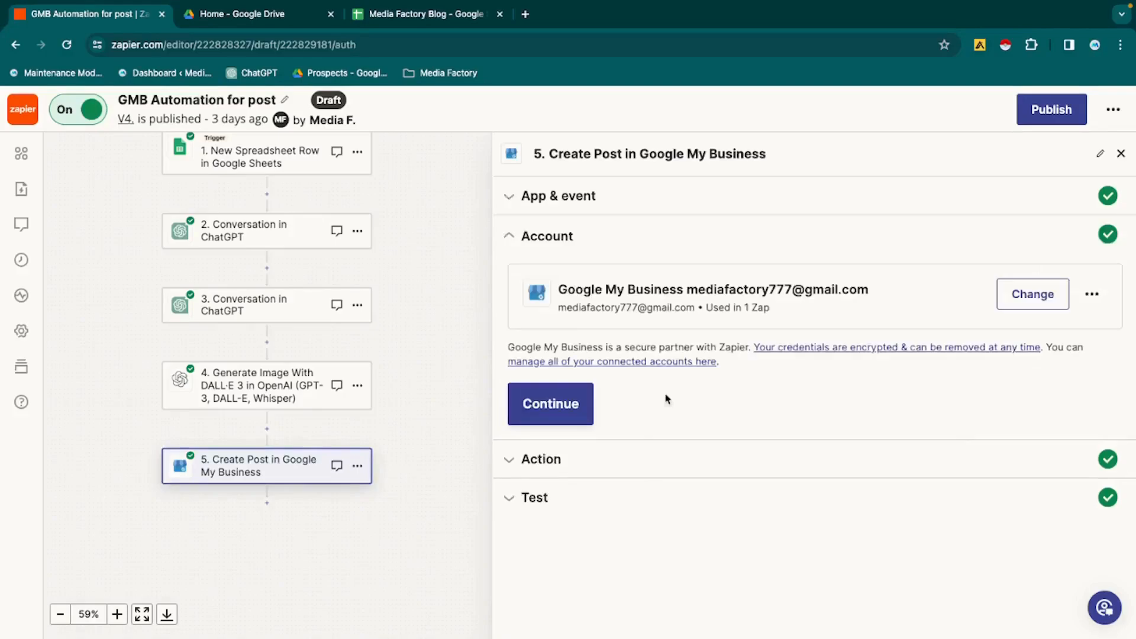
click(581, 423)
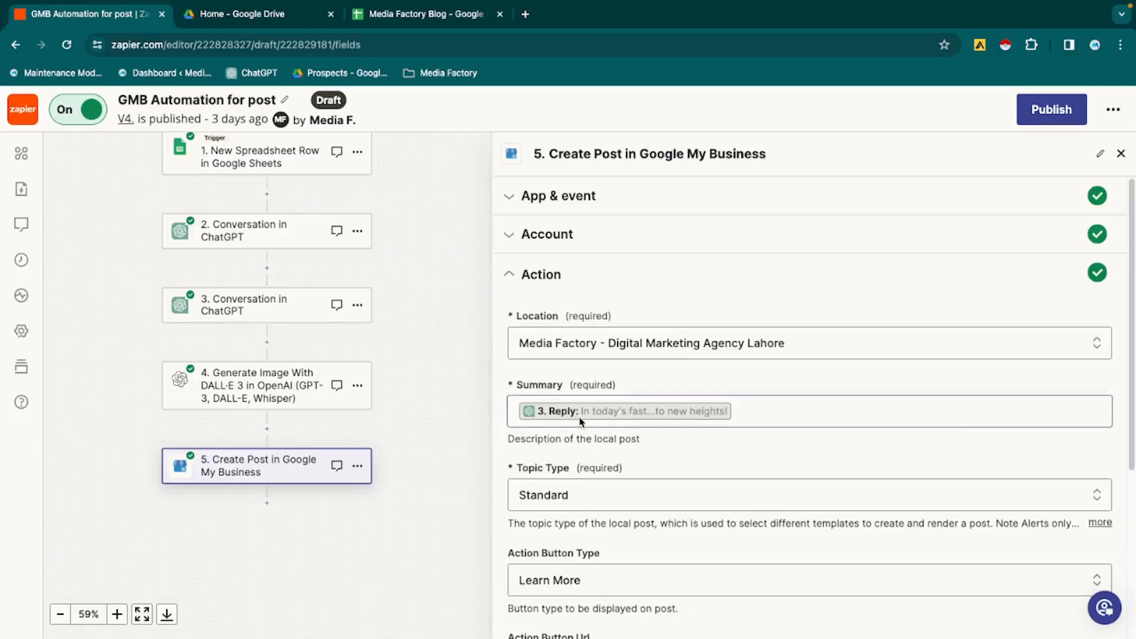
scroll(579, 421, down, 1)
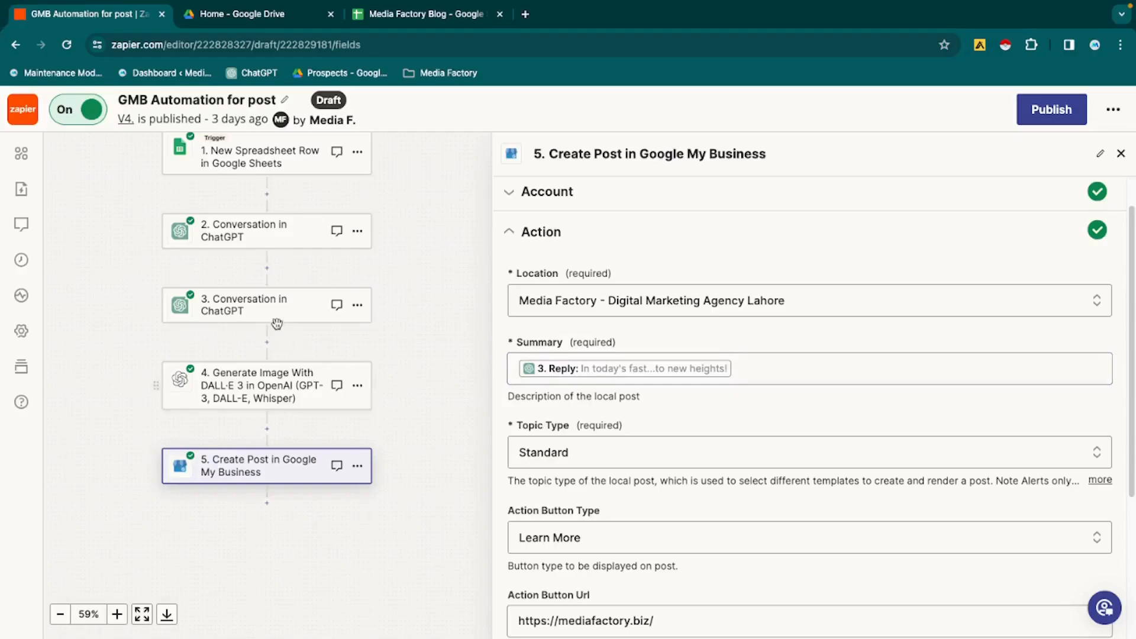
scroll(649, 510, down, 3)
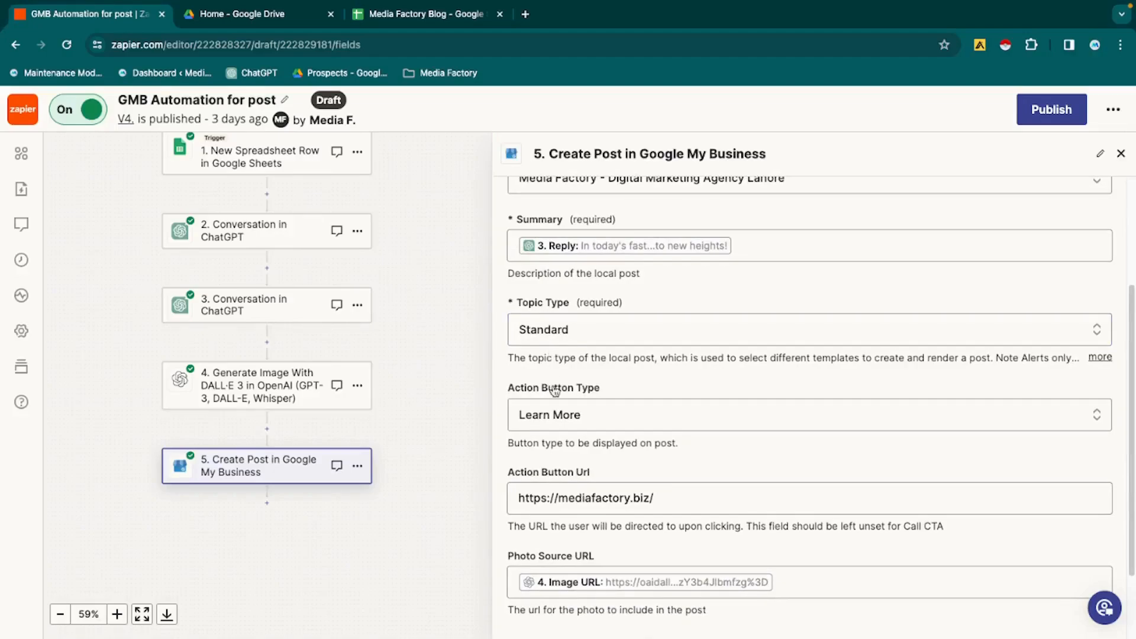
- Review the Create Post step's Action Button Url and Photo Source URL fields, and continue to its test output to examine the post summary
scroll(560, 438, down, 1)
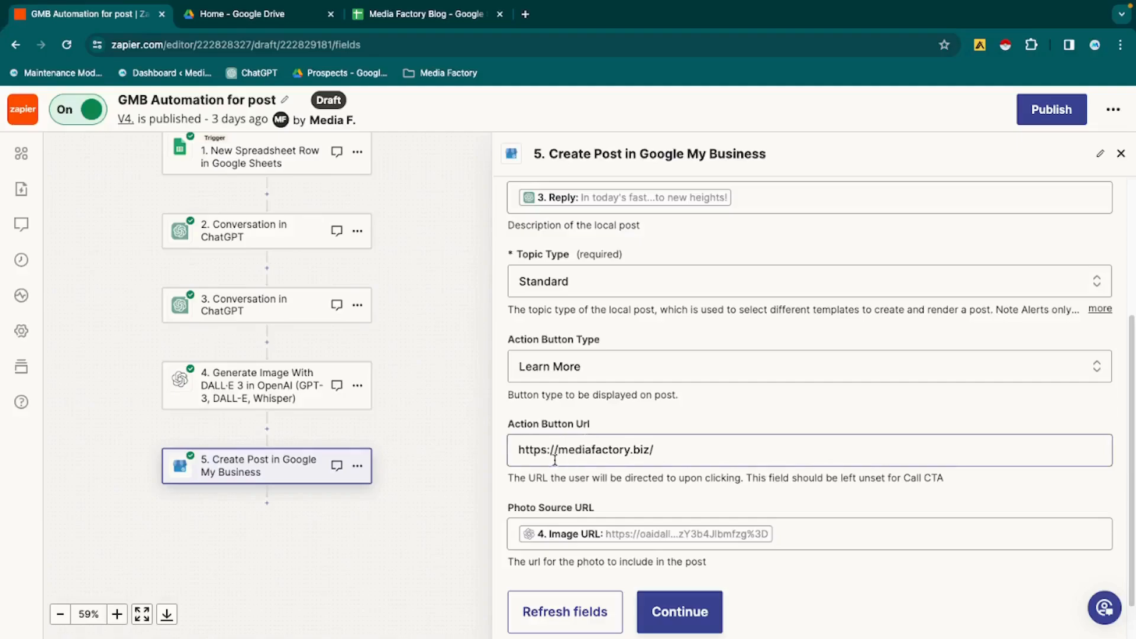
scroll(565, 503, down, 1)
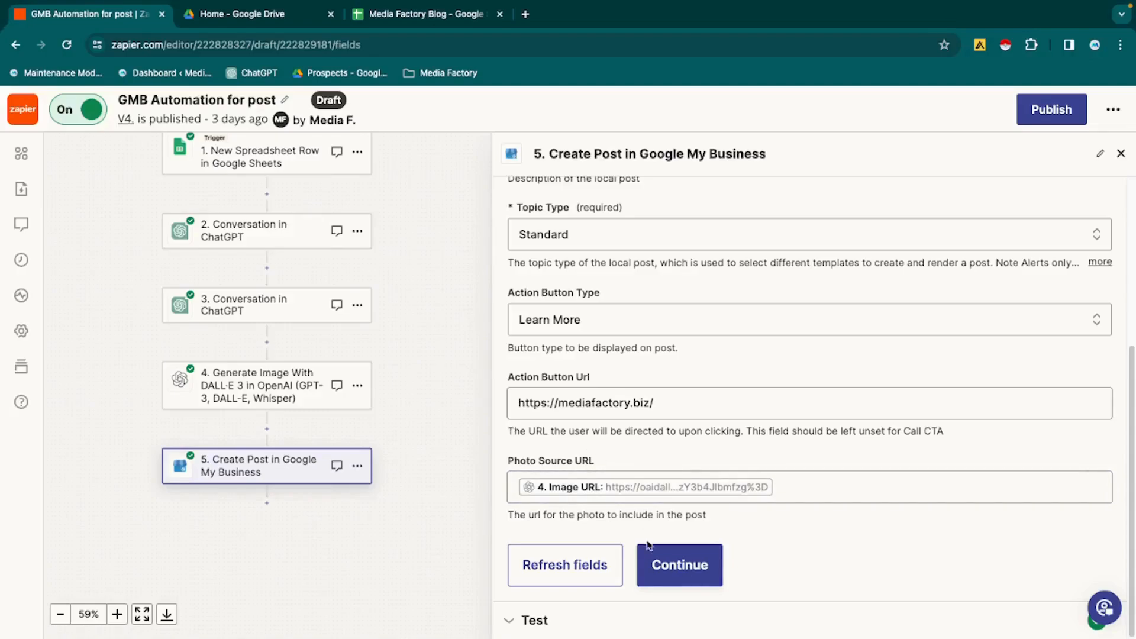
click(665, 579)
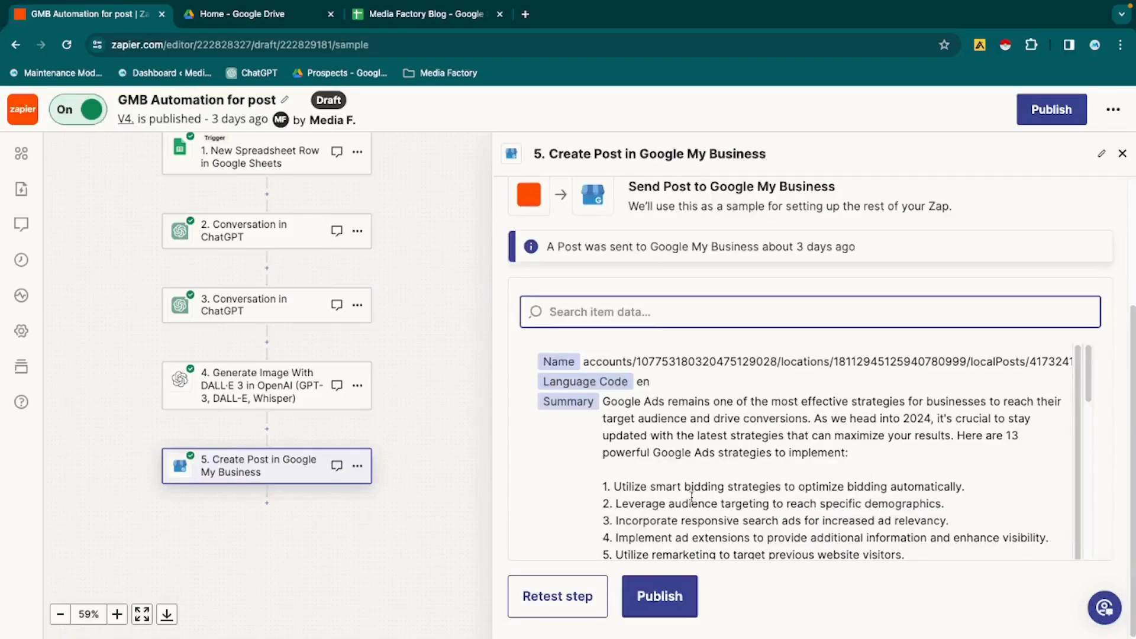
scroll(739, 484, down, 1)
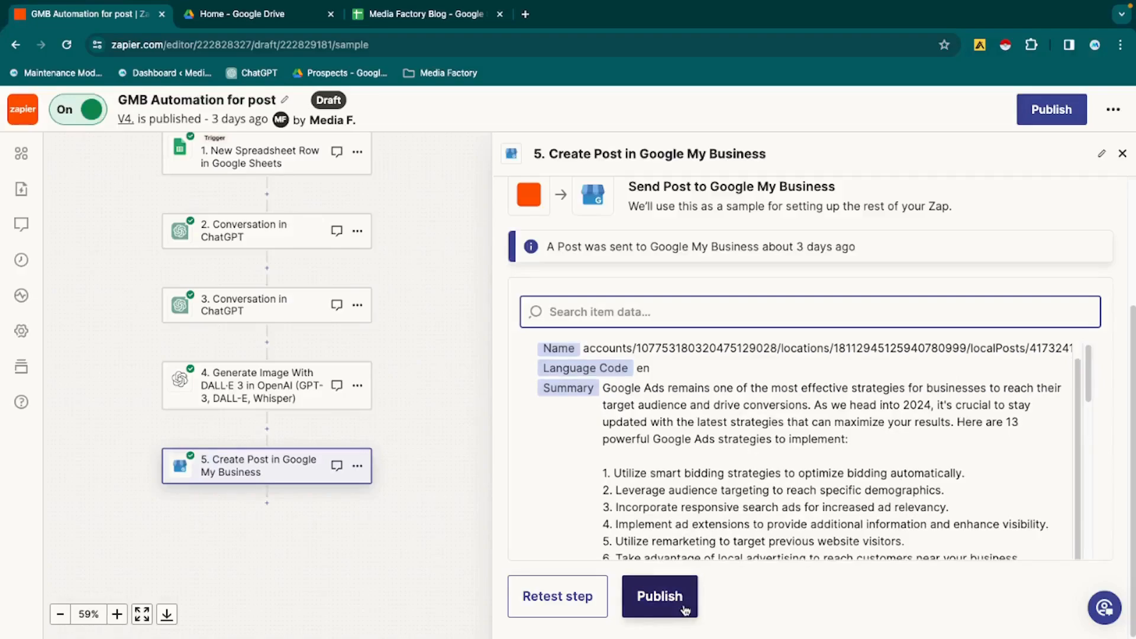
- Search Google for "google my business" in a new browser tab and open the managed Media Factory business profile
click(525, 14)
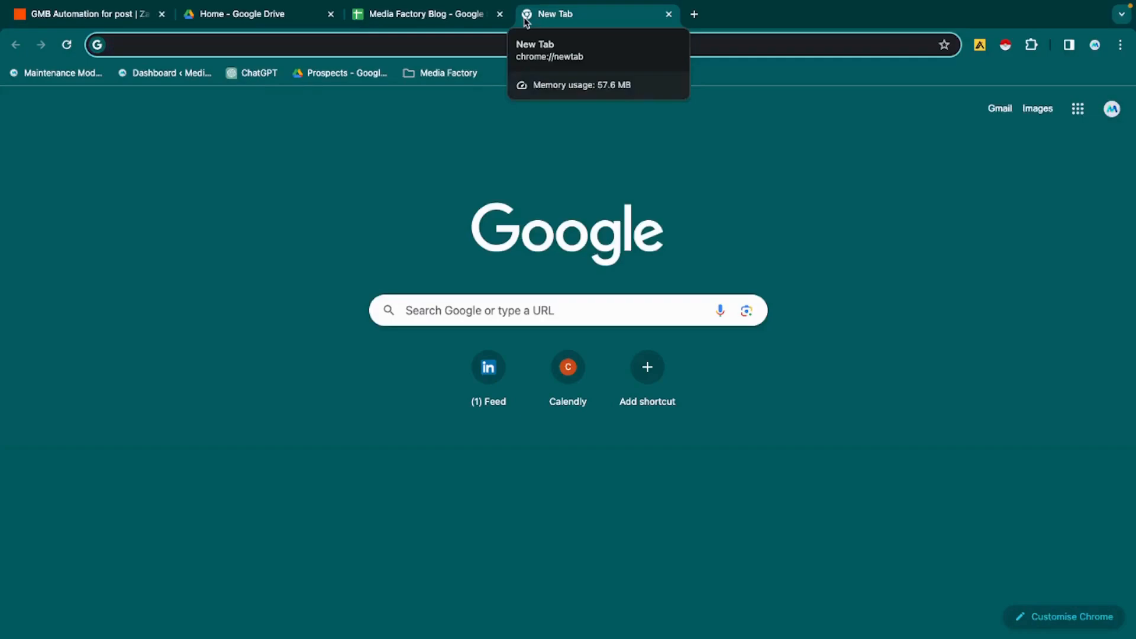
text(google my business)
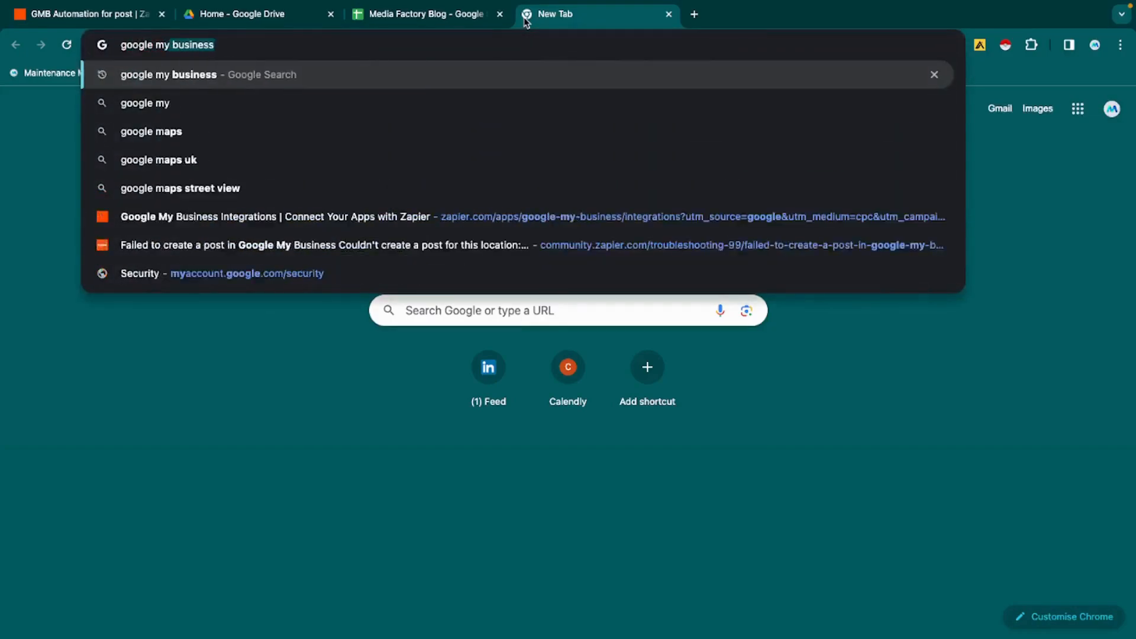
key(Return)
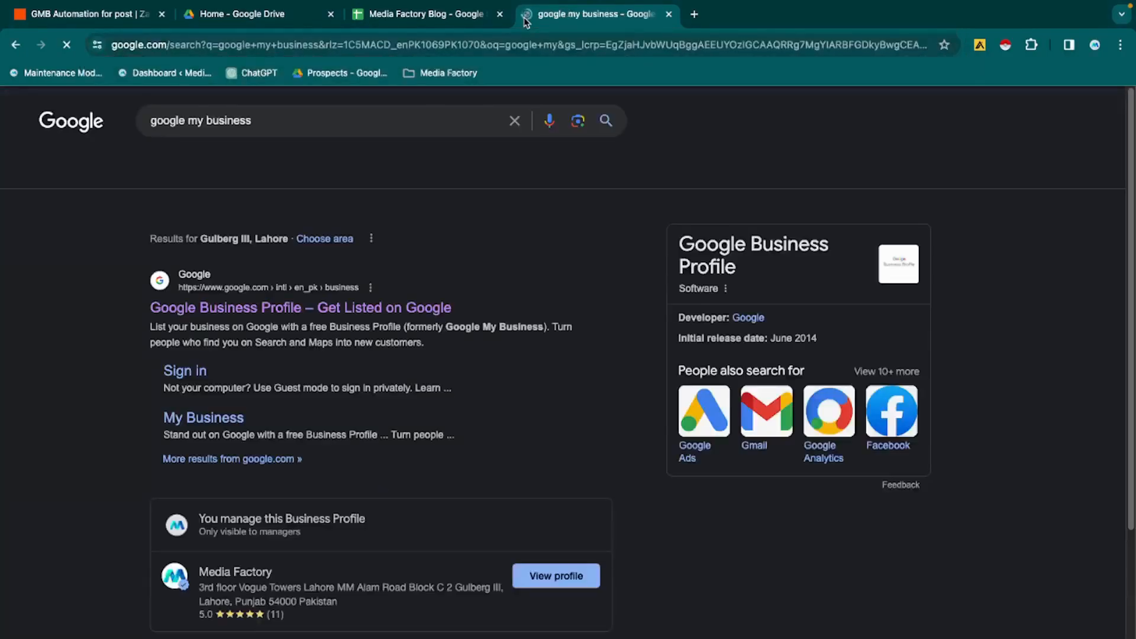
scroll(537, 586, down, 1)
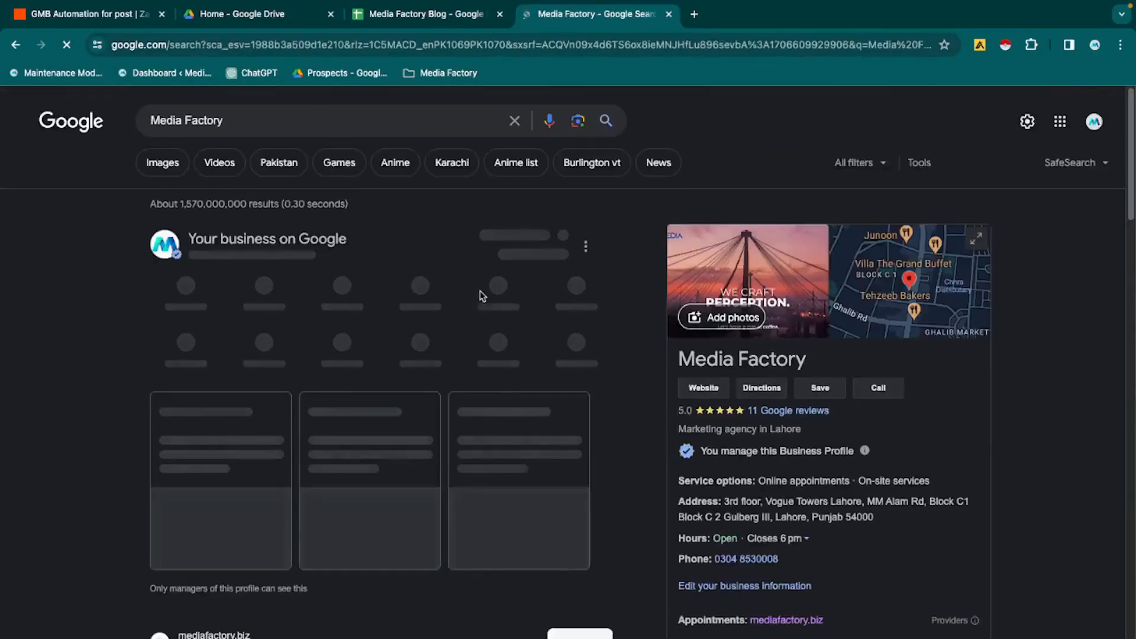
- Examine the Media Factory business profile down to its published updates, including the Google Ads strategies post
scroll(759, 408, down, 1)
scroll(759, 405, down, 5)
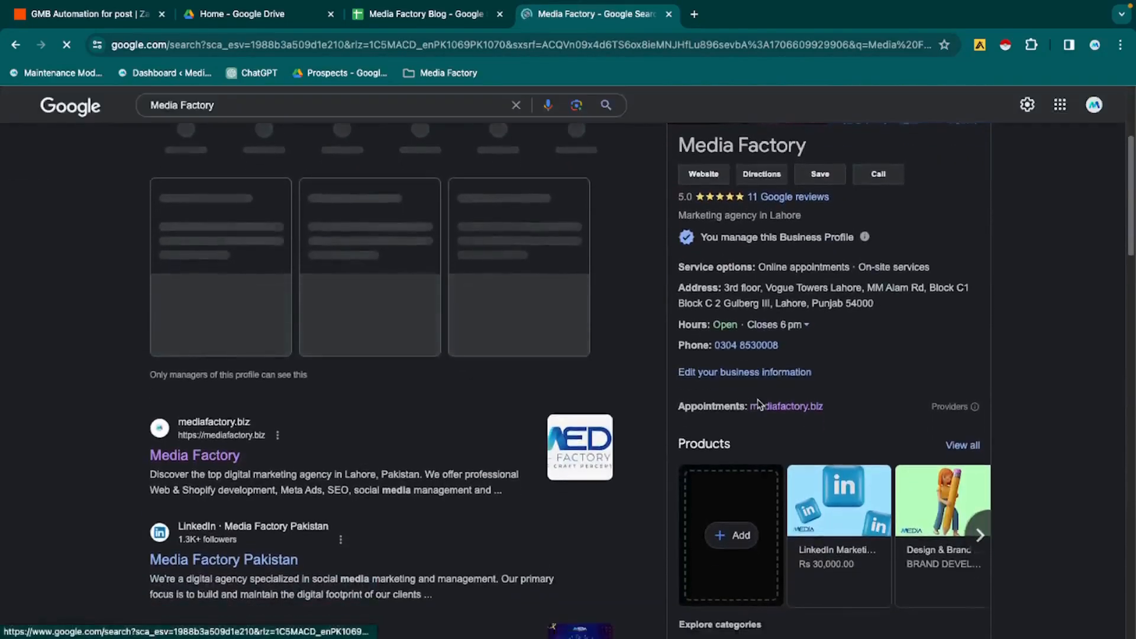
scroll(759, 405, down, 4)
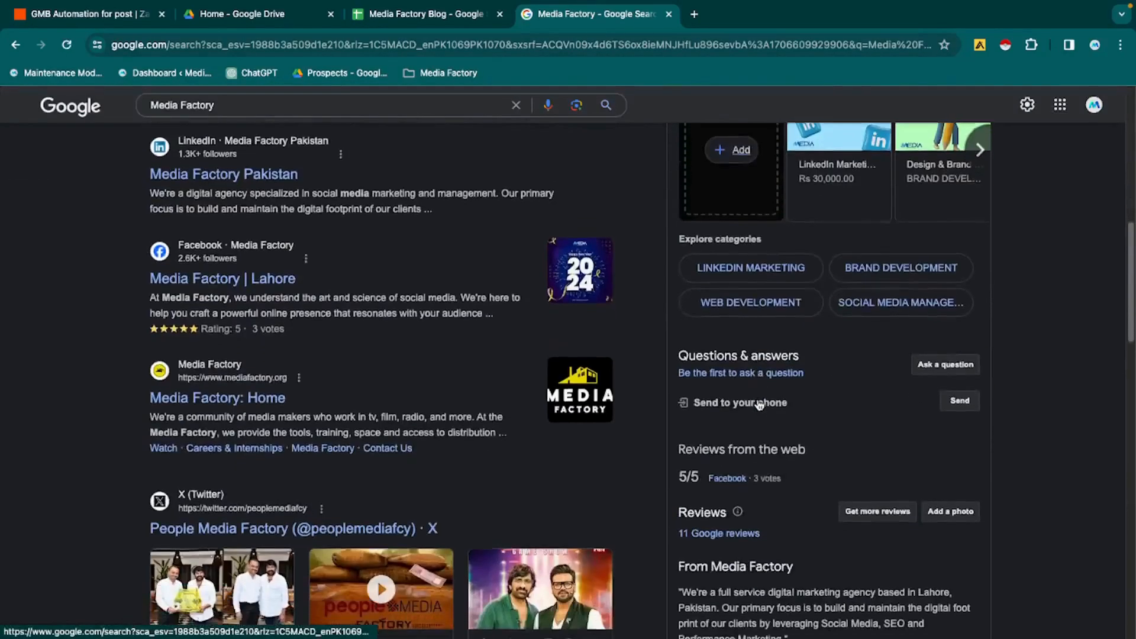
scroll(760, 403, down, 4)
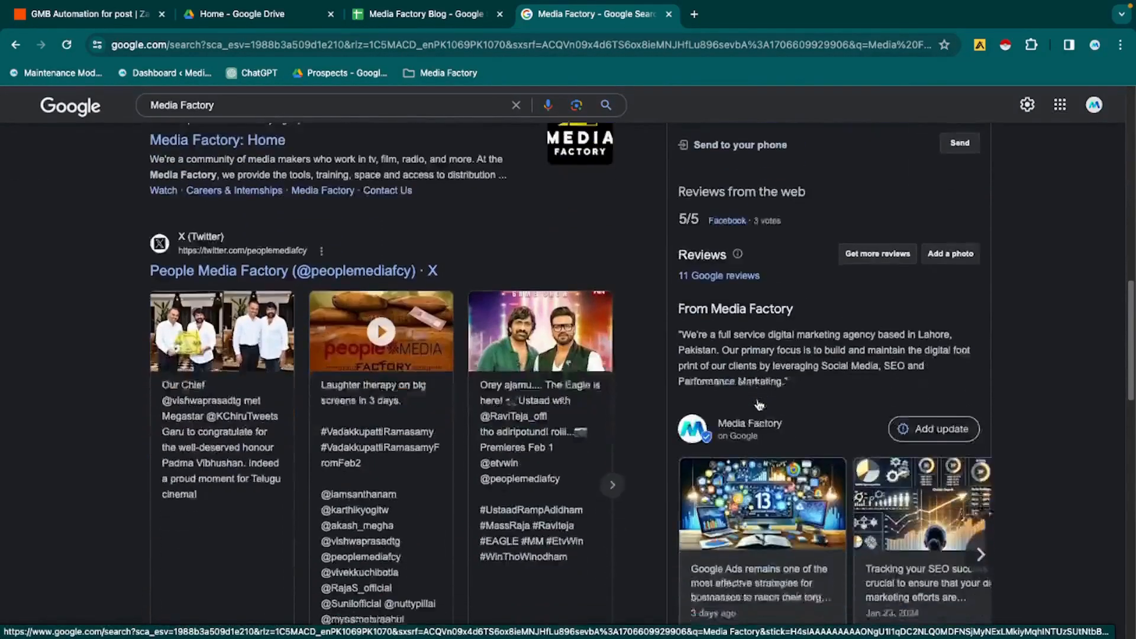
scroll(798, 542, down, 2)
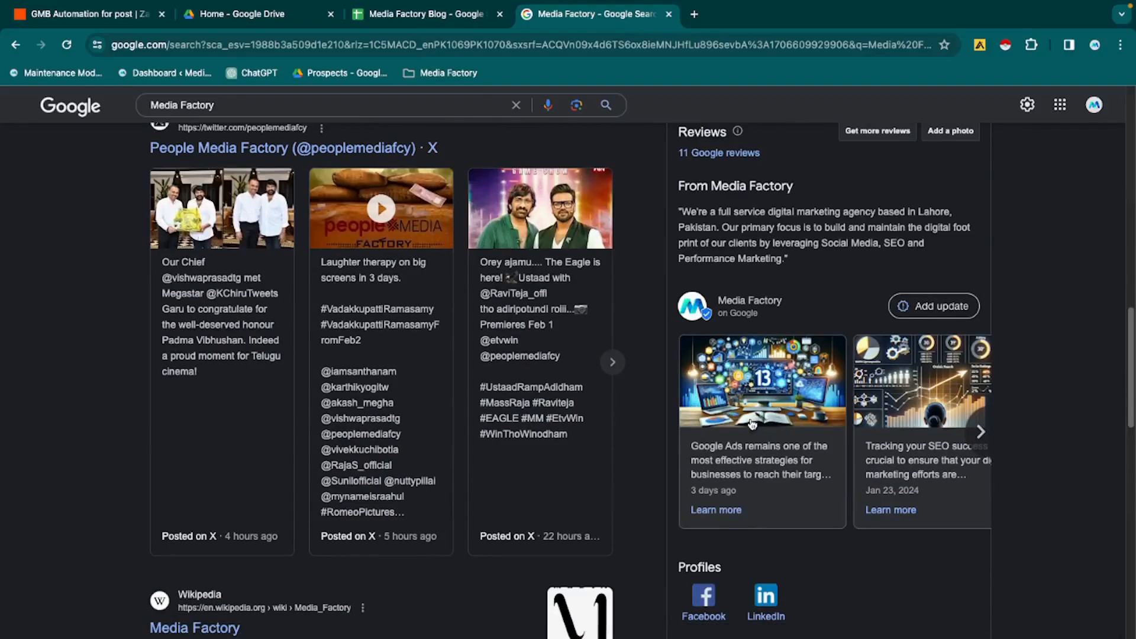
mouse_move(77, 19)
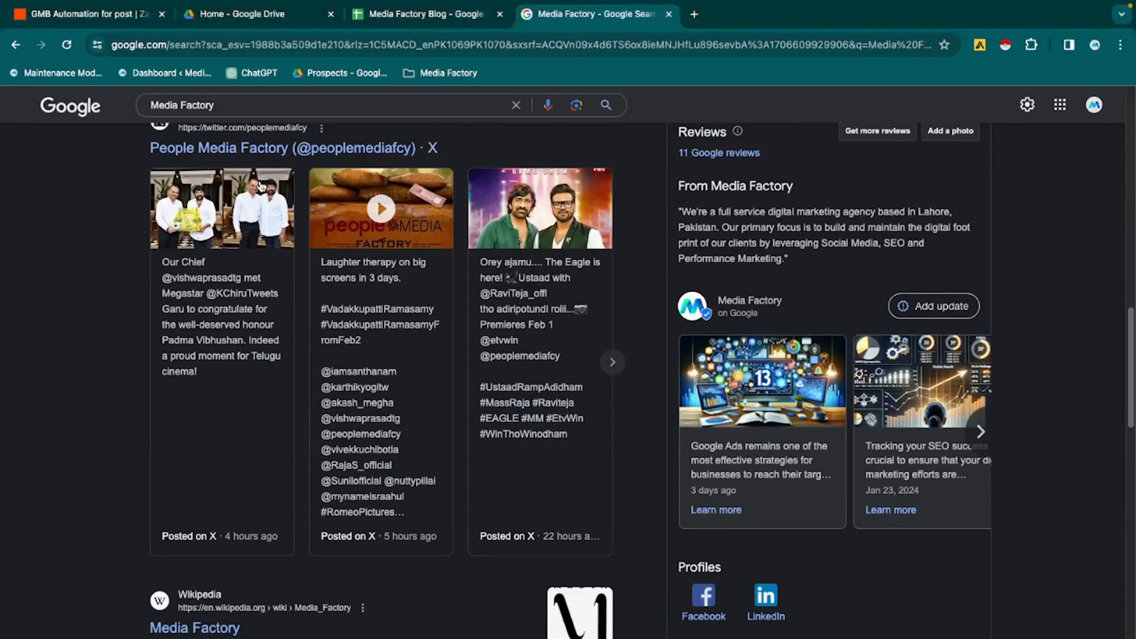